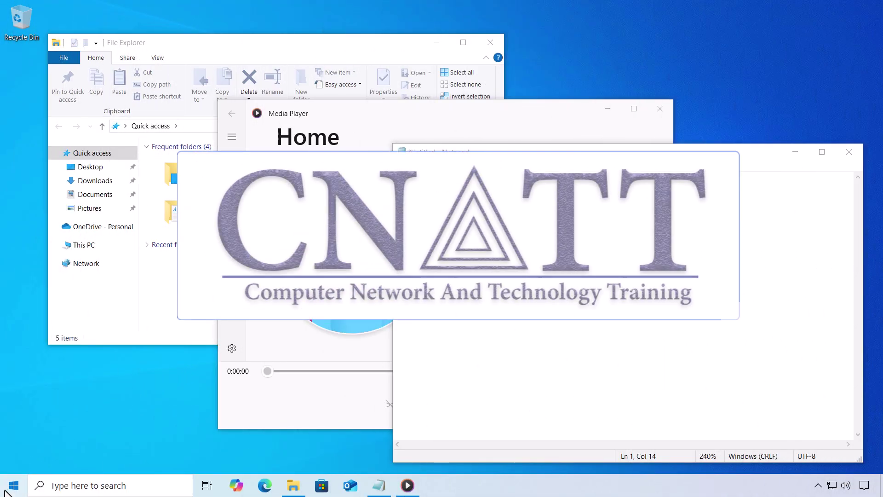
Step: Switch to the other user account from the Start menu account icon and sign in
left_click(5, 487)
mouse_move(39, 349)
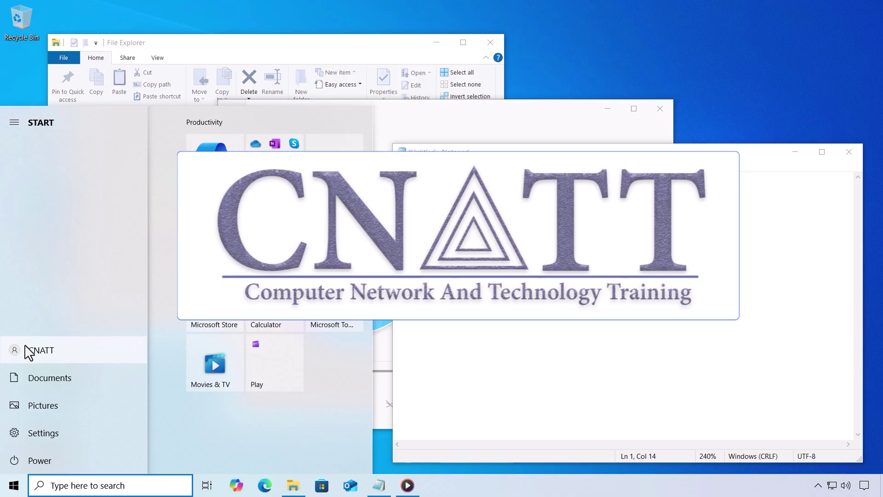
left_click(28, 350)
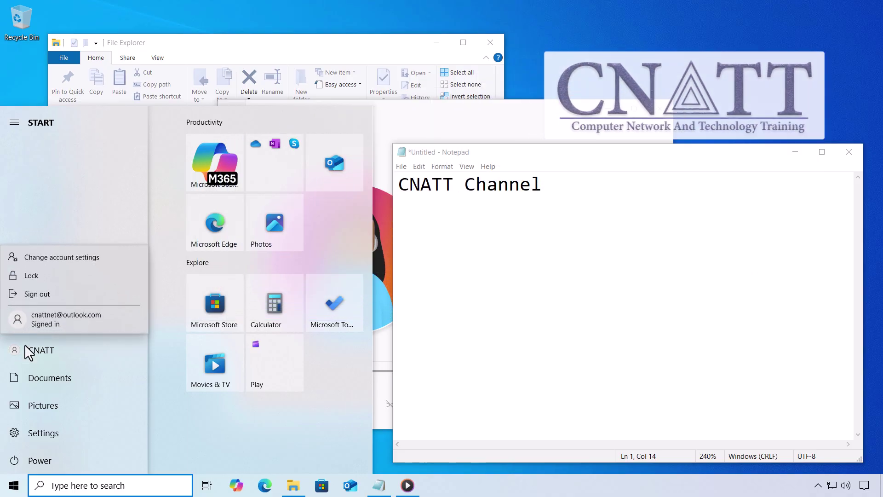
left_click(59, 318)
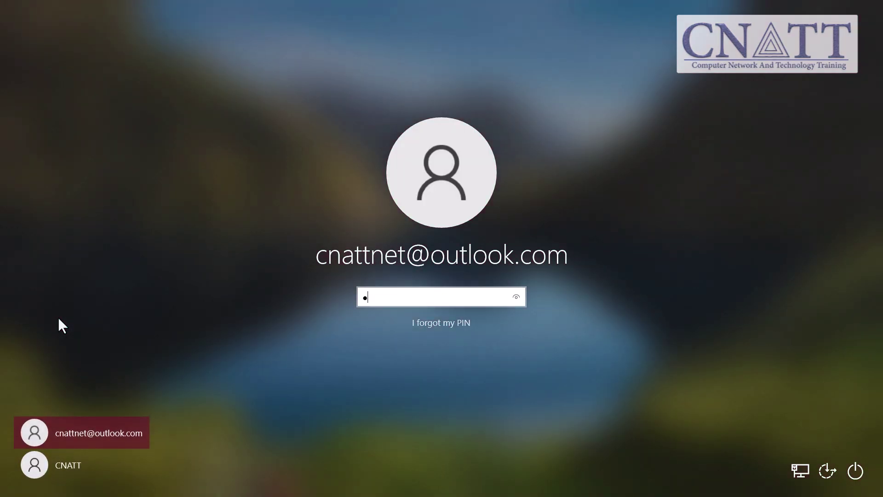
key("super")
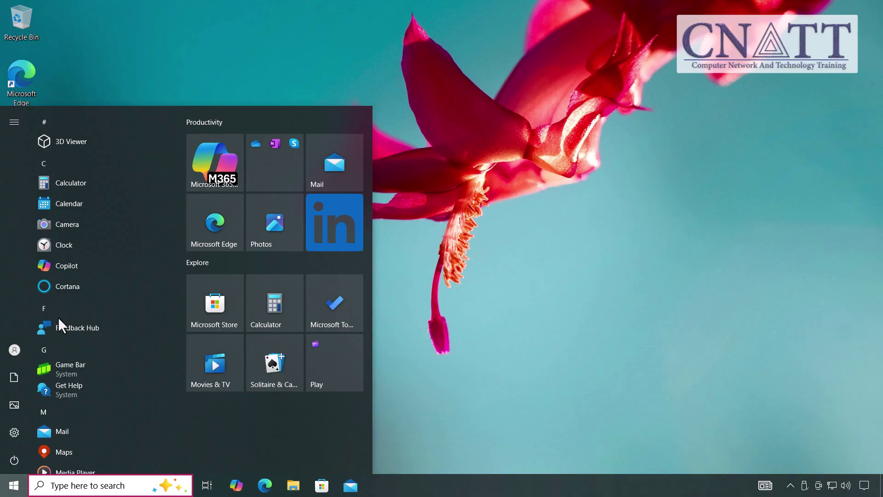
Step: Return to the original account with its password, finding its open windows intact
key("super")
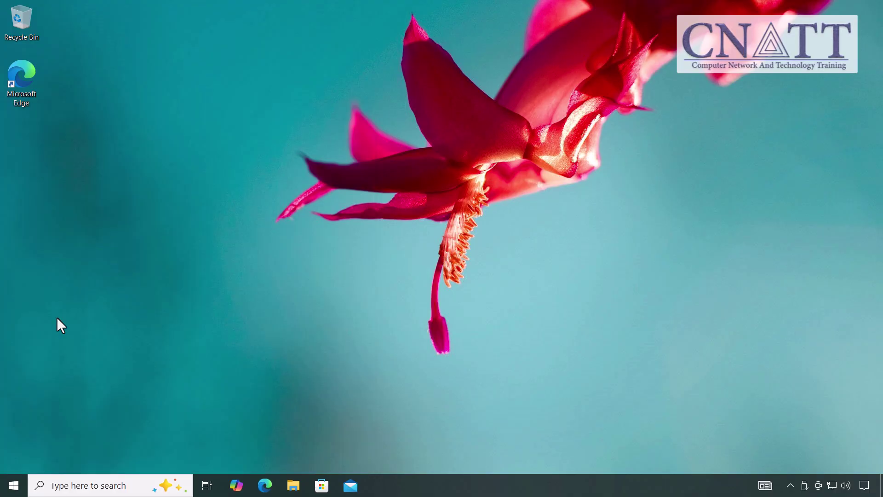
left_click(13, 485)
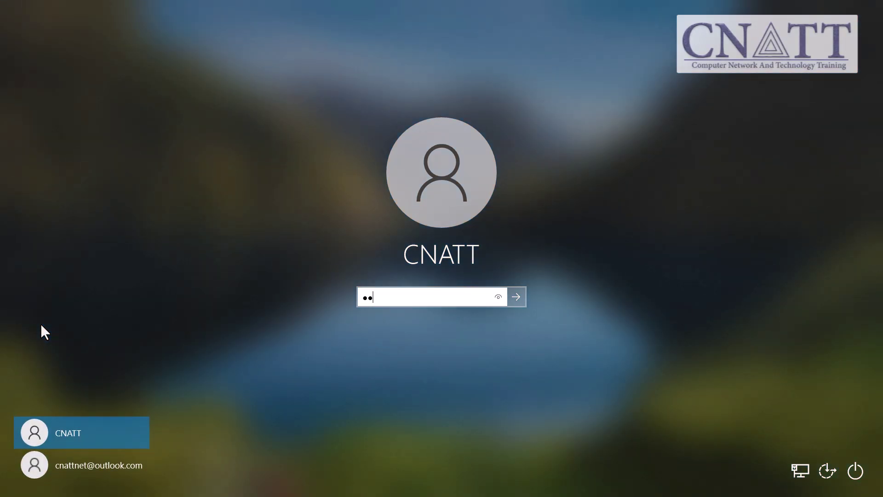
key("Return")
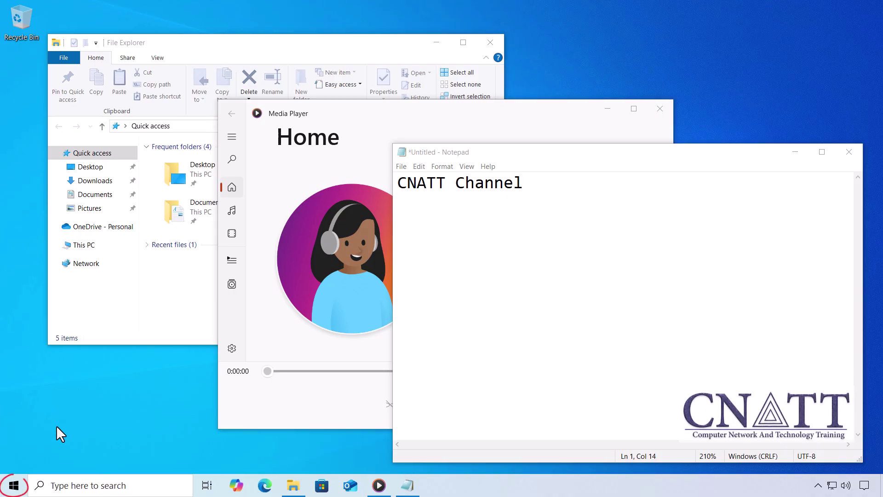
Step: Switch to the Outlook account from the Start menu account options
left_click(16, 485)
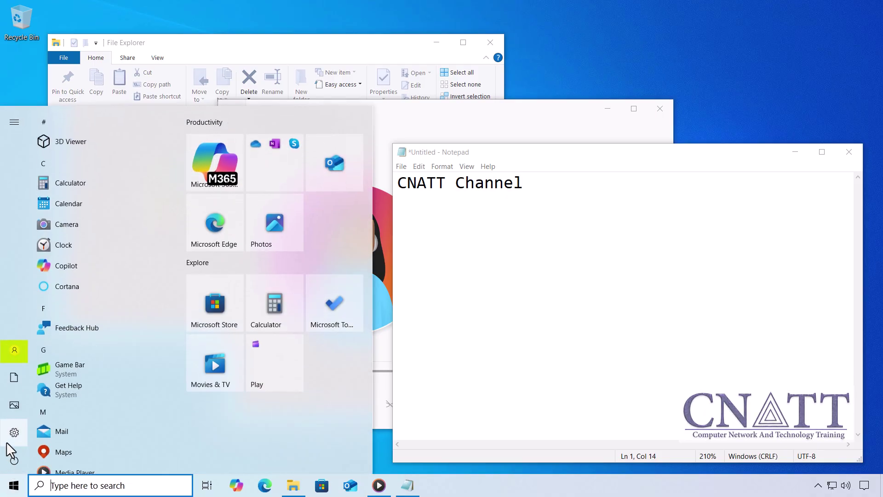
left_click(15, 355)
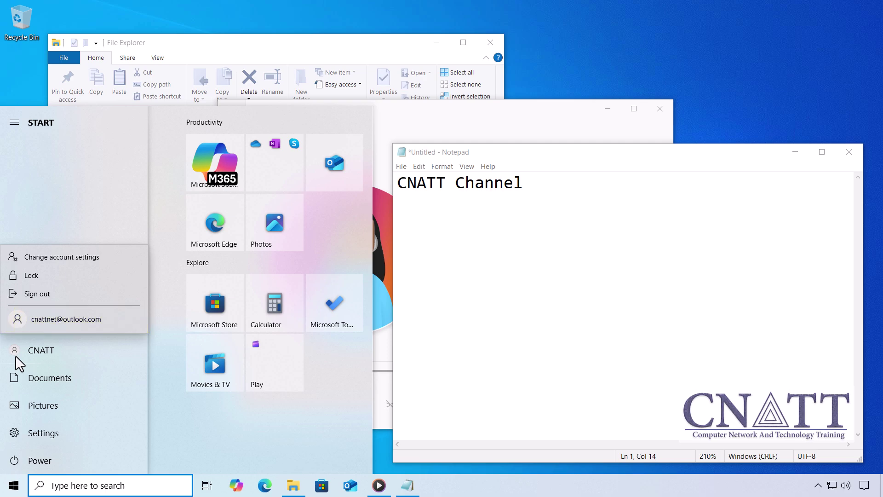
left_click(50, 321)
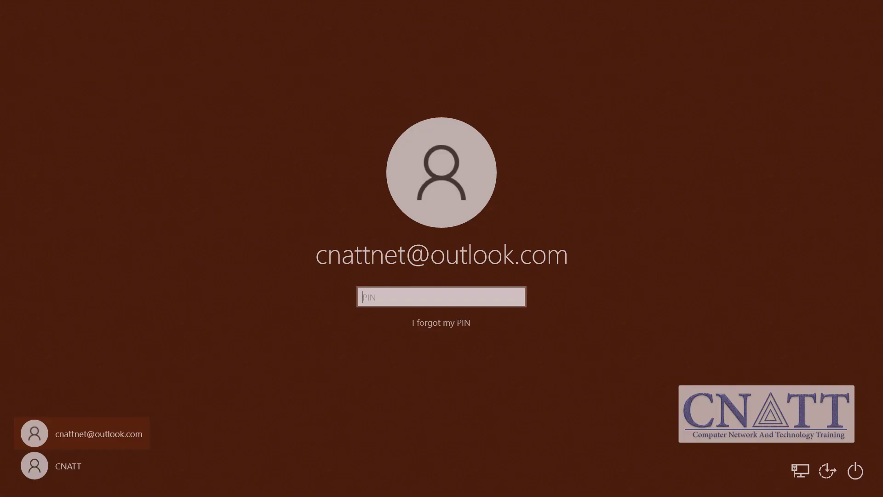
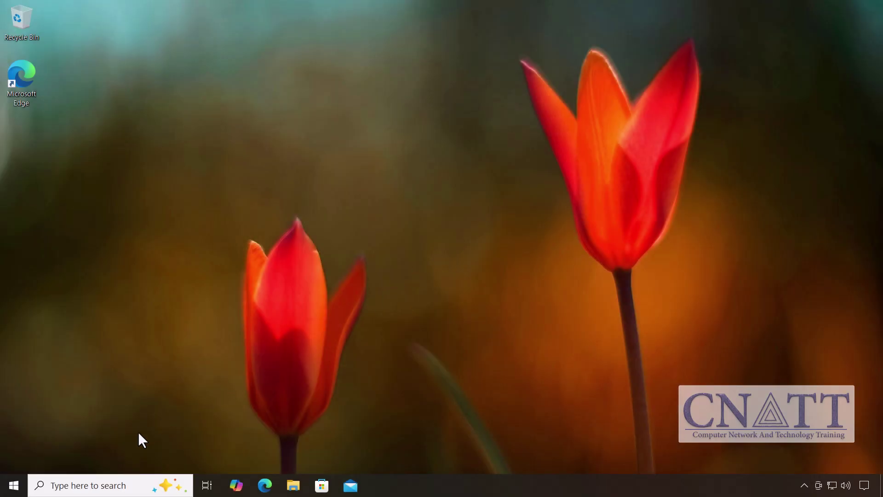
Step: Switch back to the original CNATT local account from the Start menu account options
left_click(12, 484)
left_click(14, 350)
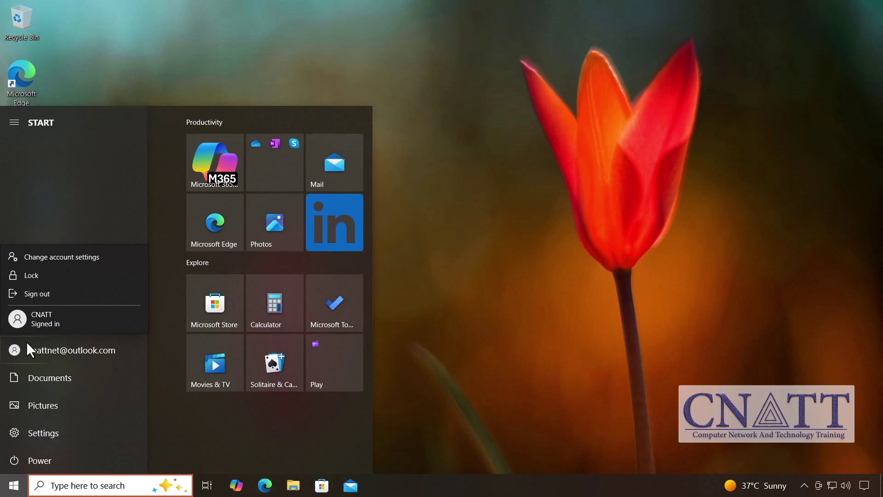
left_click(52, 323)
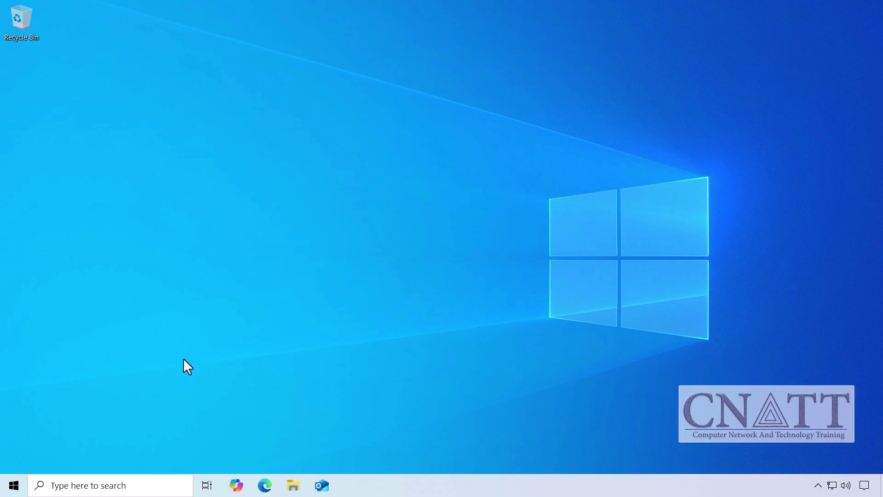
Step: Switch accounts by picking the other account under Other users in the Start account menu
left_click(14, 485)
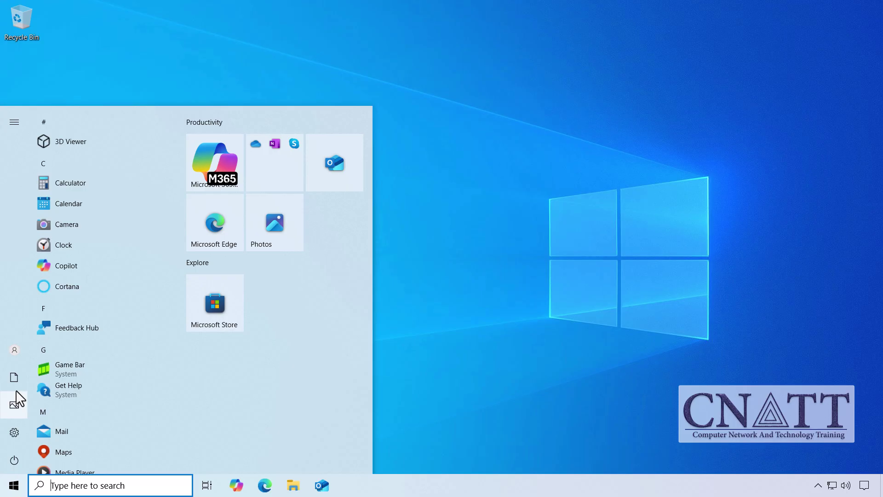
left_click(16, 353)
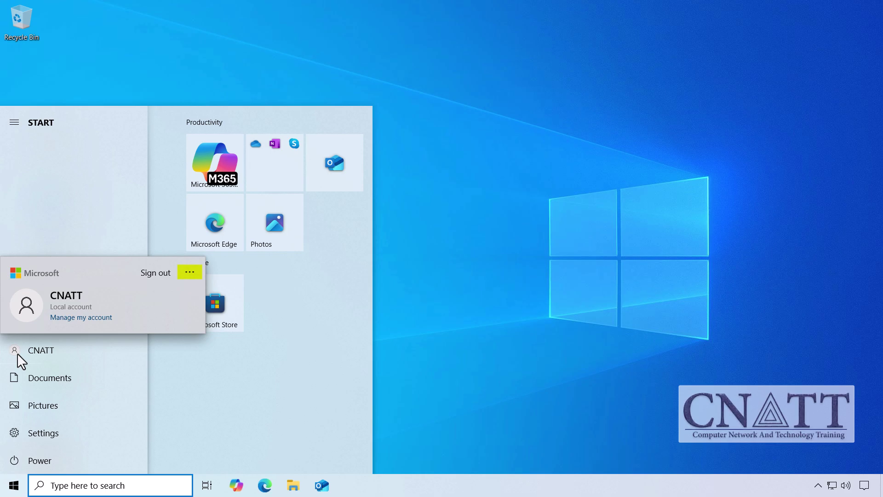
left_click(196, 275)
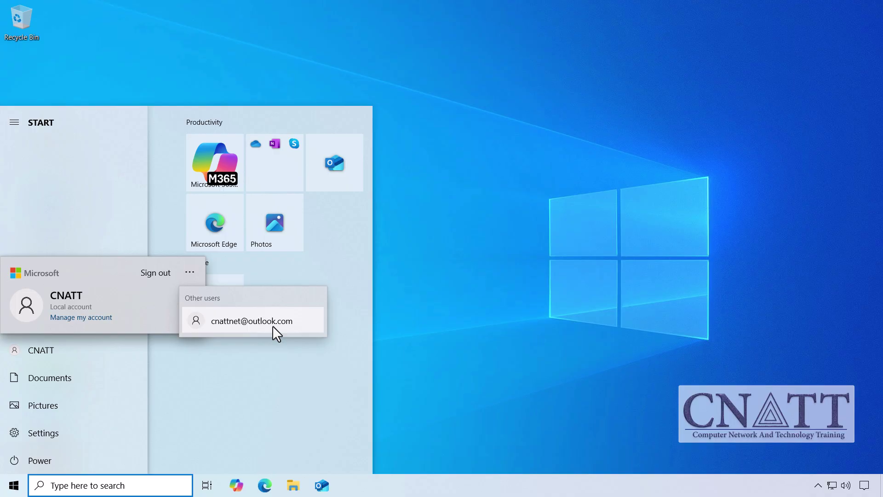
left_click(276, 328)
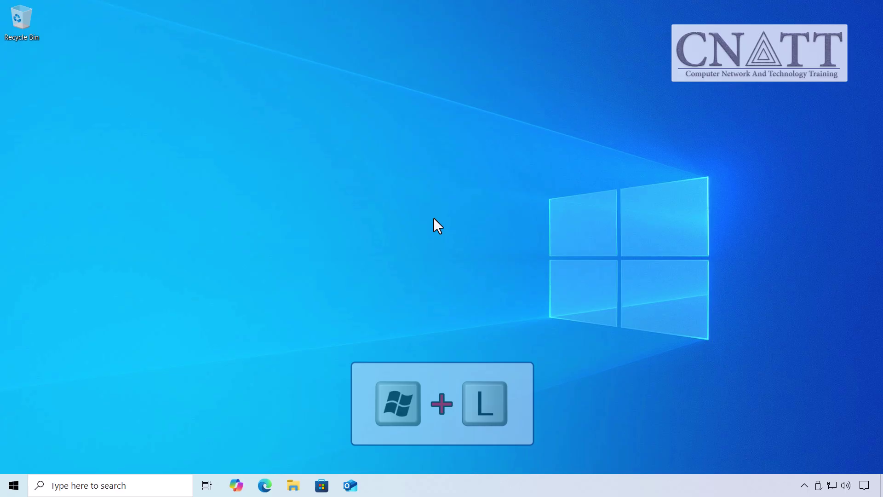
Step: Lock the PC with Win+L and choose the other account on the sign-in screen
key("super+l")
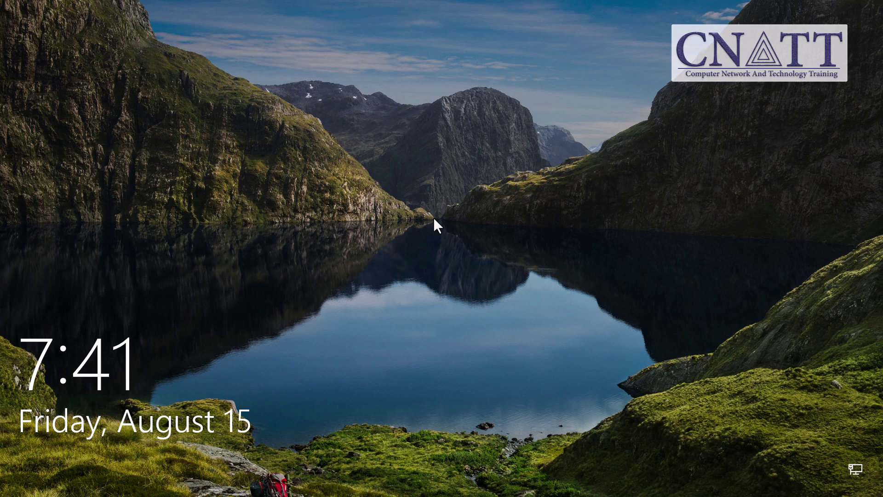
left_click(434, 221)
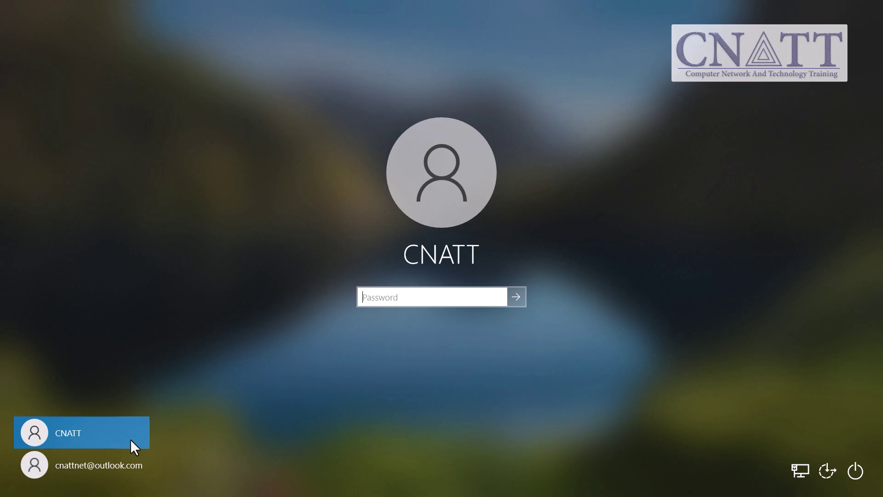
left_click(109, 460)
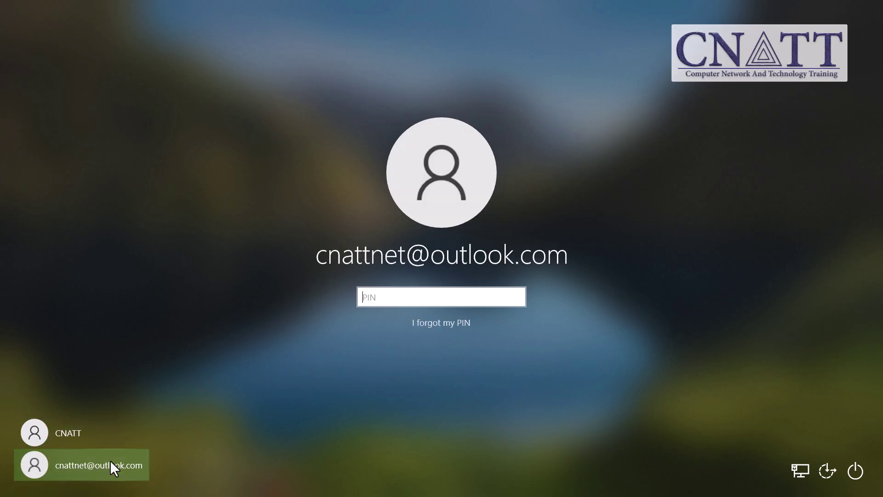
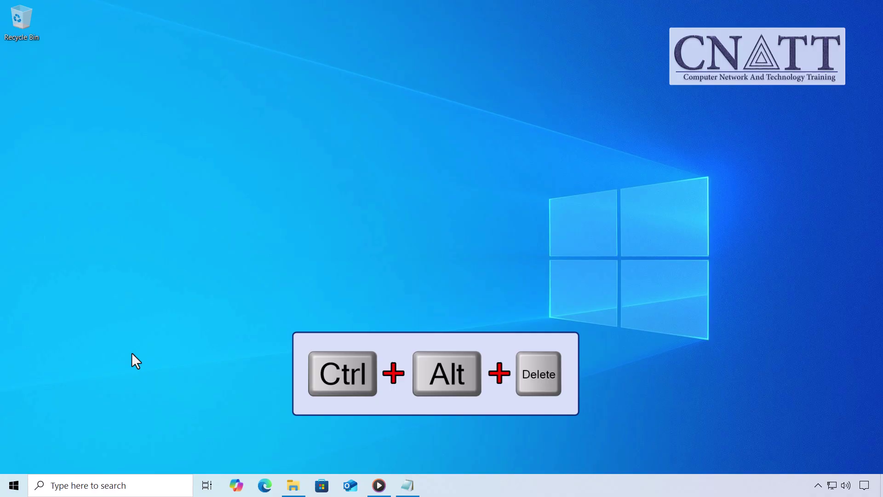
Step: Choose Switch user on the Ctrl+Alt+Delete security screen
key("ctrl+alt+Delete")
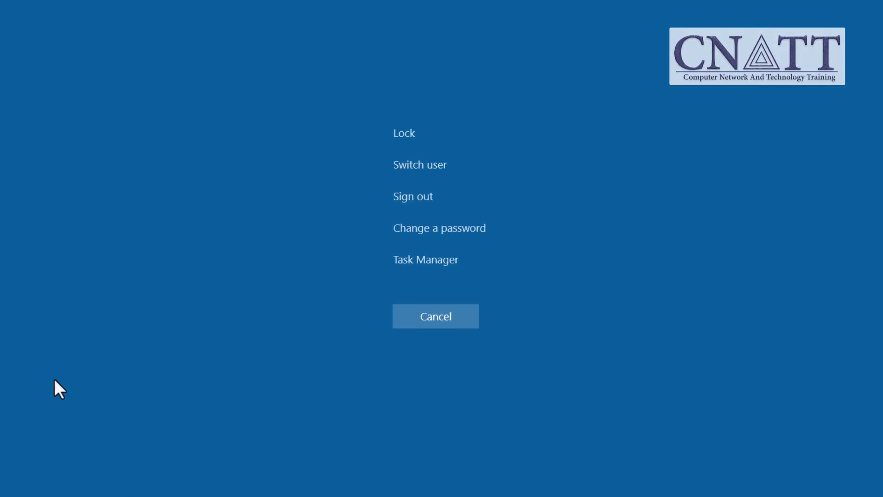
key("Down")
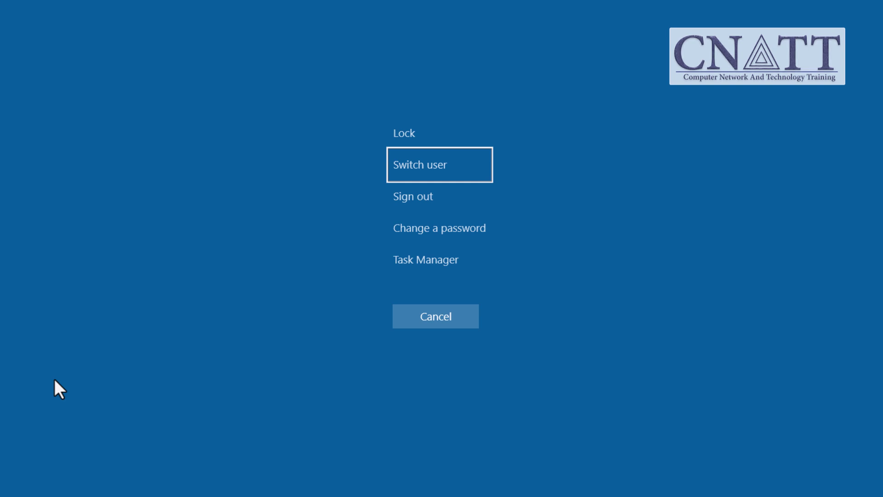
key("Return")
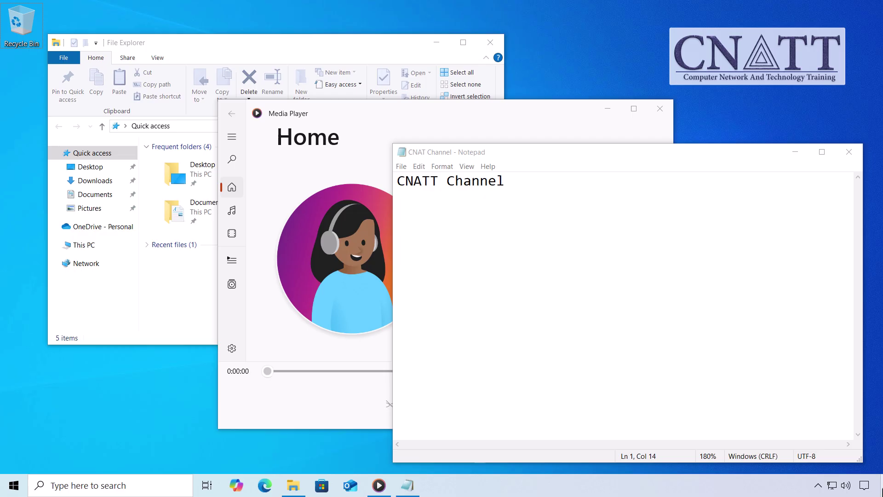
Step: Show the desktop, then change the Alt+F4 Shut Down Windows action away from Shut down
left_click(881, 485)
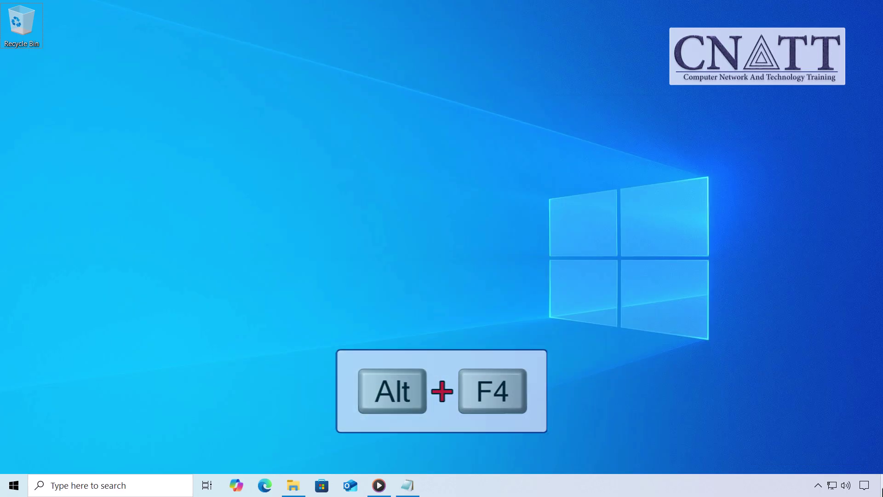
key("alt+F4")
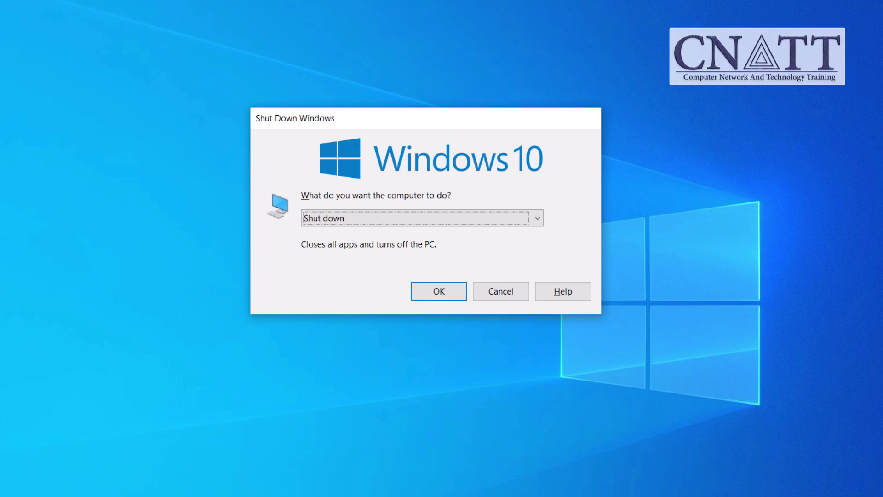
key("Up")
key("Up")
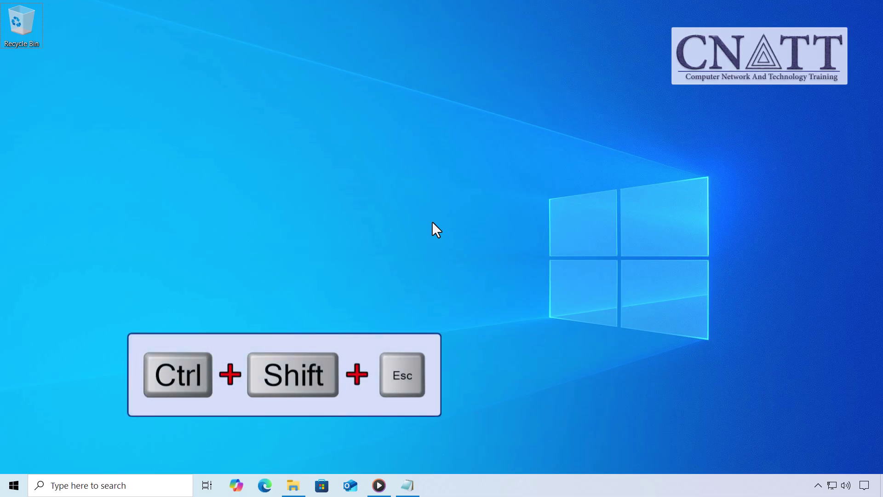
Step: Switch to the other user from Task Manager's Users tab and sign in
right_click(586, 489)
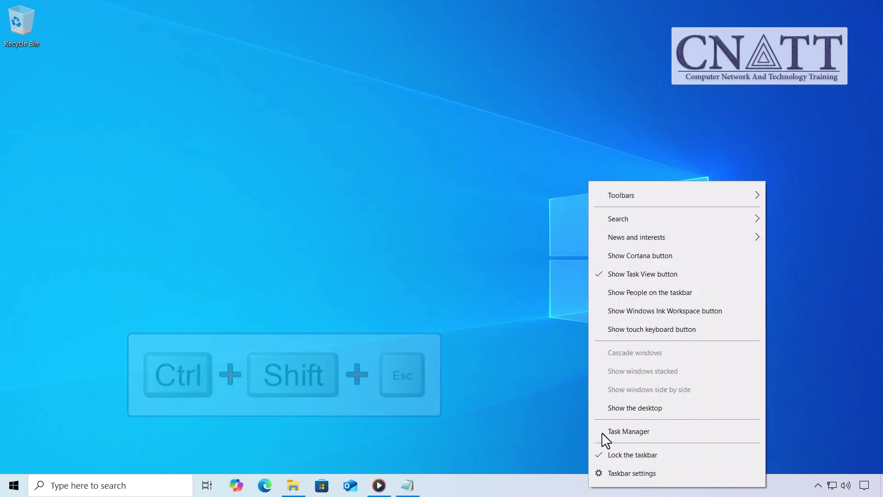
left_click(641, 431)
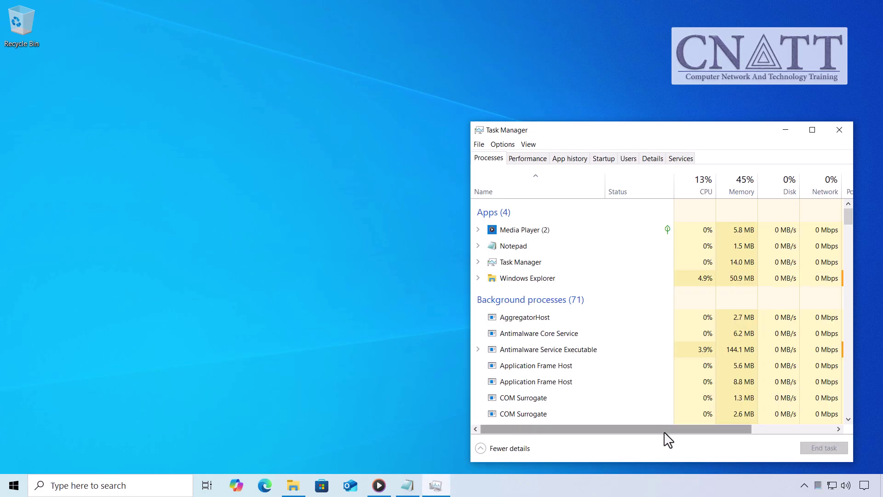
left_click(627, 160)
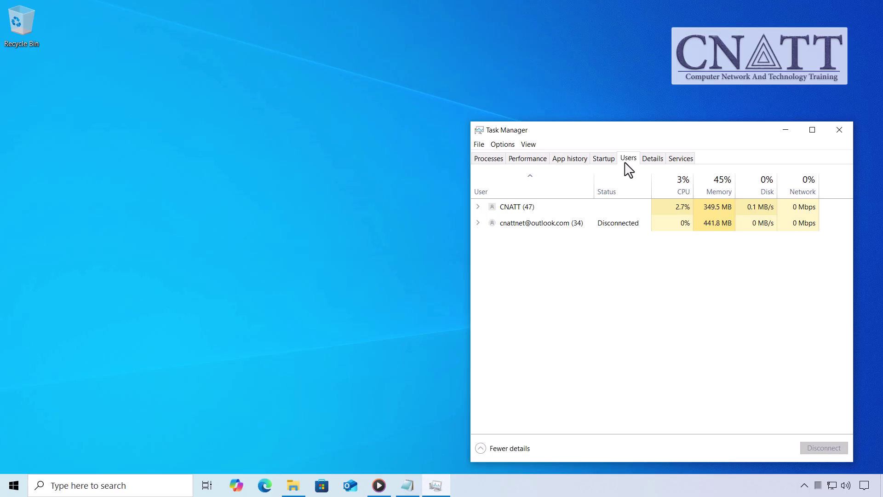
right_click(563, 226)
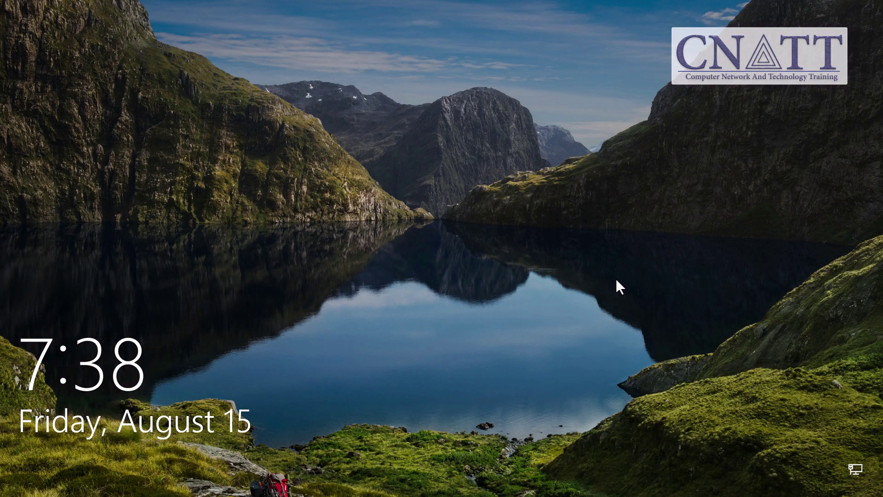
left_click(616, 278)
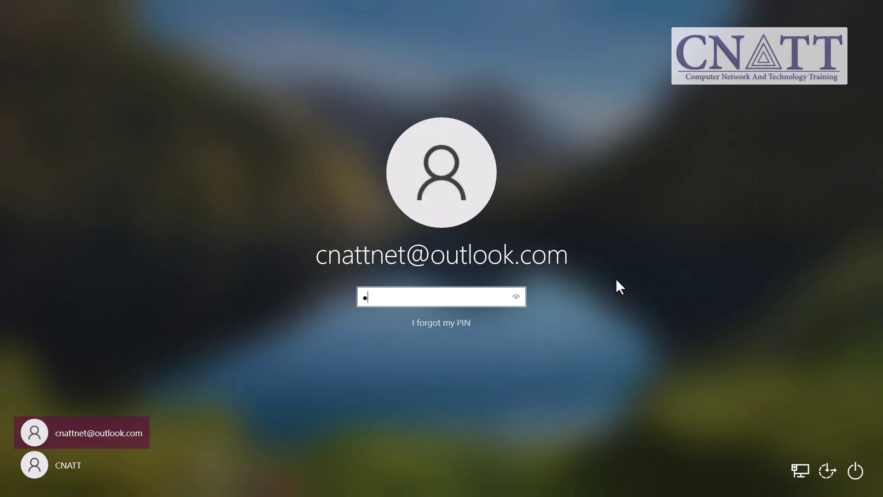
key("super")
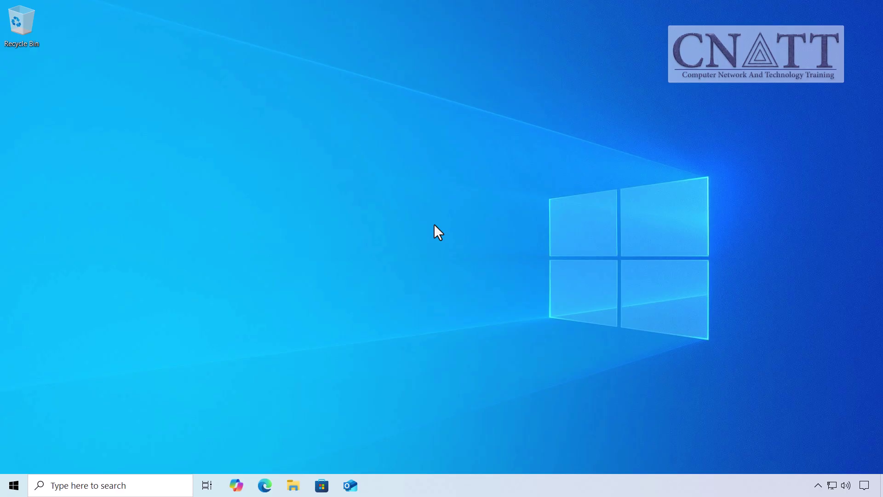
Step: Run tsdiscon from the Run dialog, then sign in as the other account
right_click(21, 482)
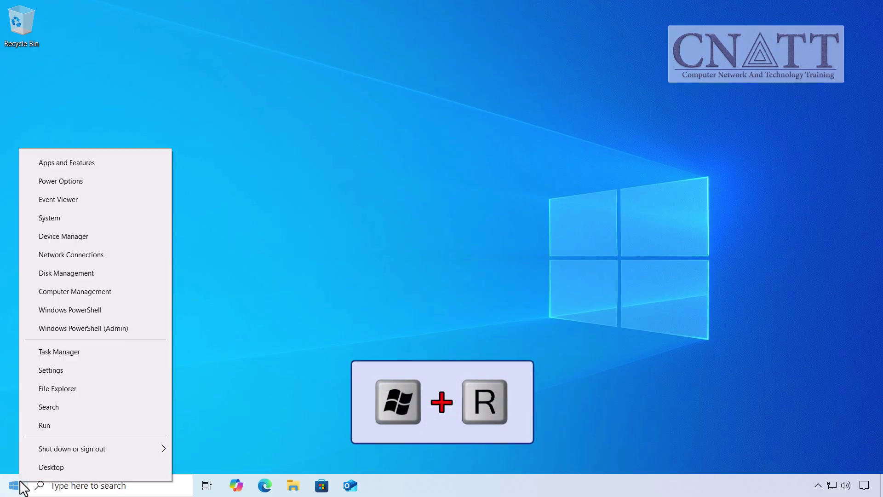
left_click(44, 426)
type("ts")
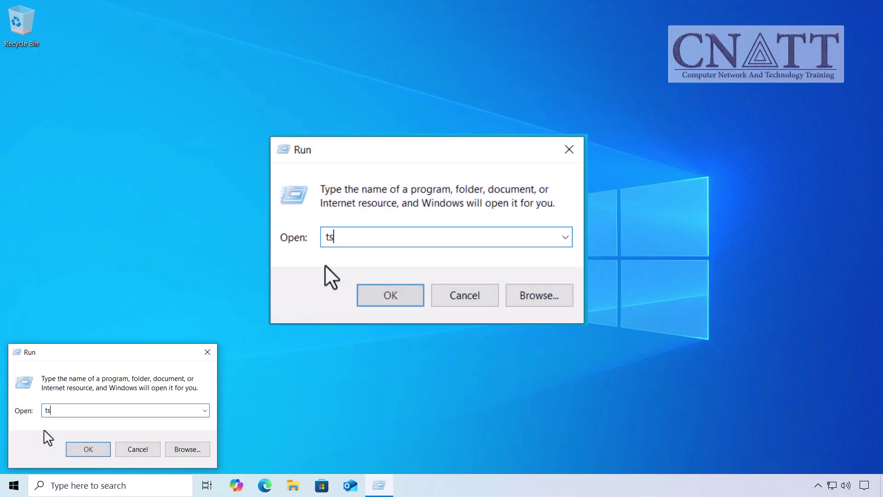
type("discon")
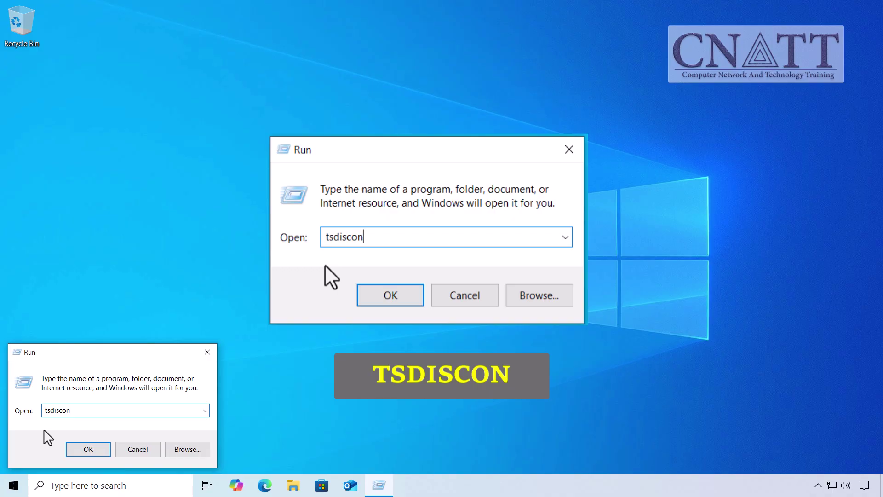
key("Return")
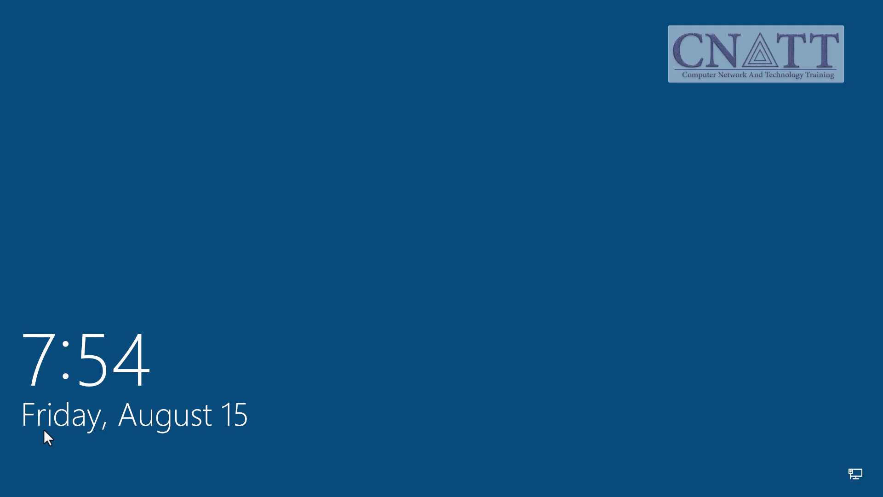
left_click(44, 430)
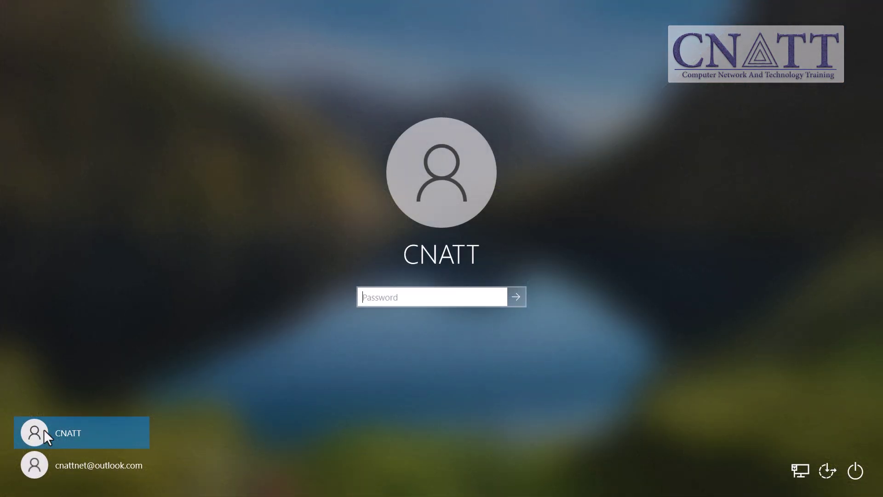
key("Down")
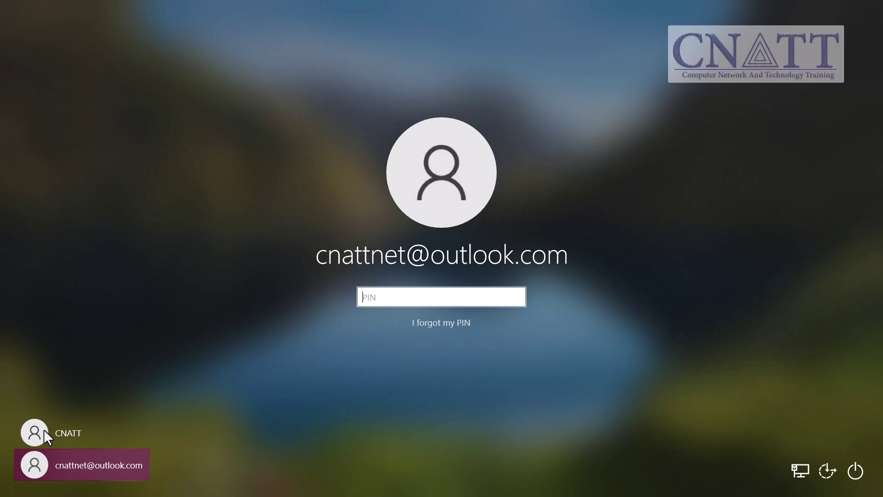
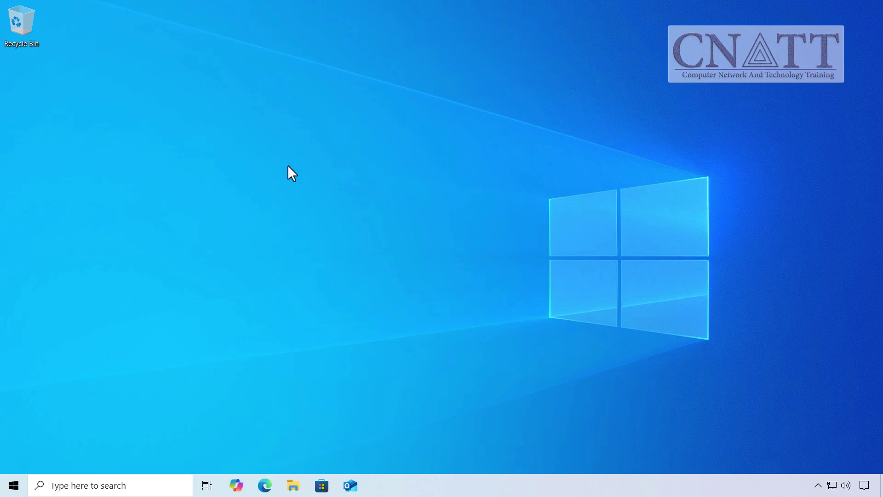
Step: Create a new desktop shortcut with tsdiscon as its target, moving on to naming it
right_click(75, 97)
mouse_move(131, 178)
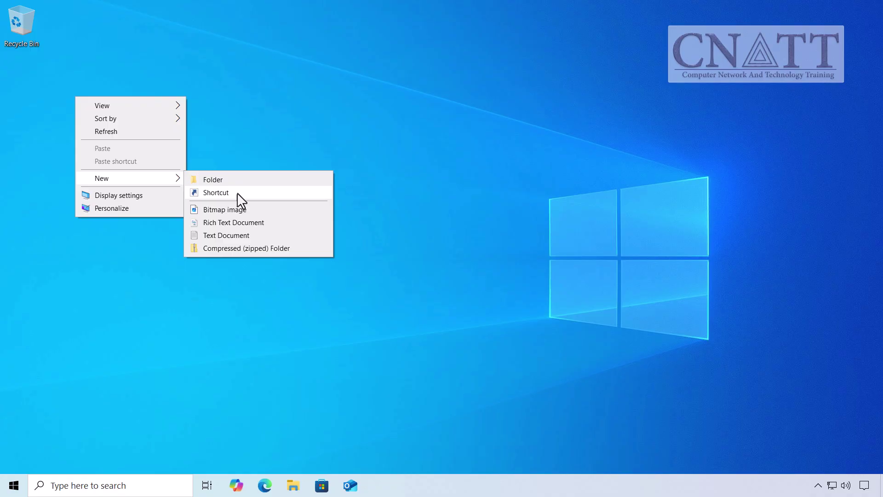
left_click(240, 195)
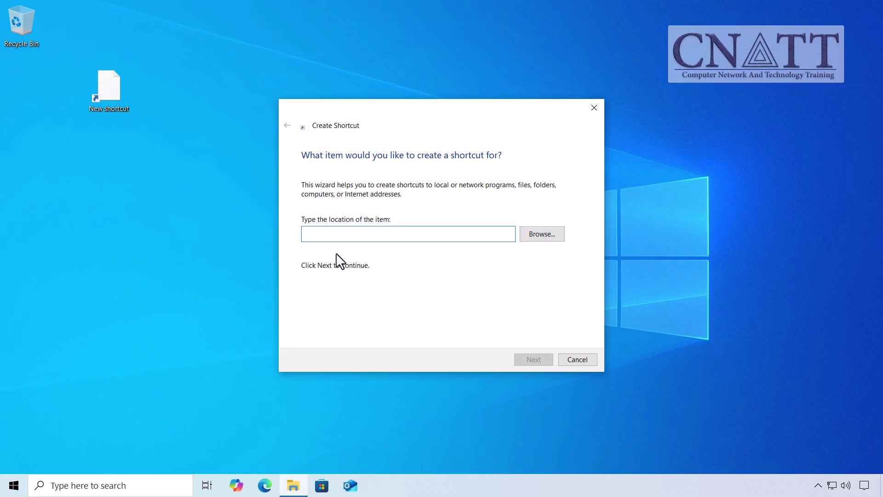
type("t")
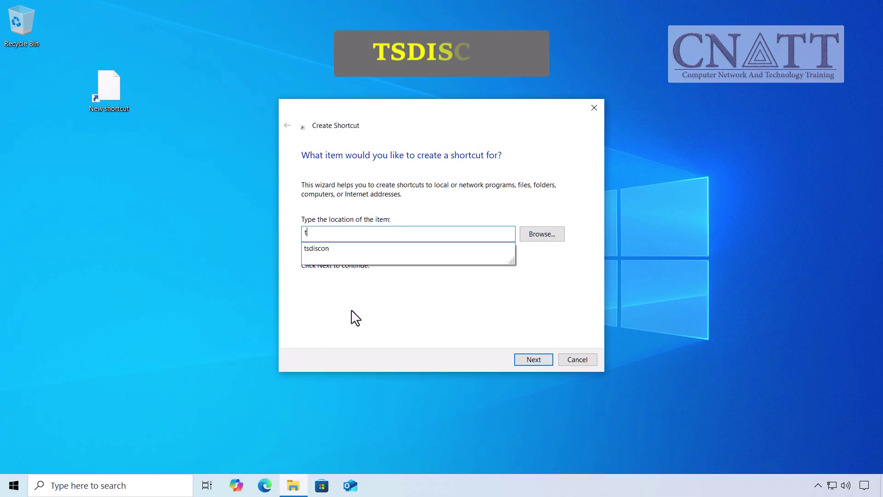
type("sdisco")
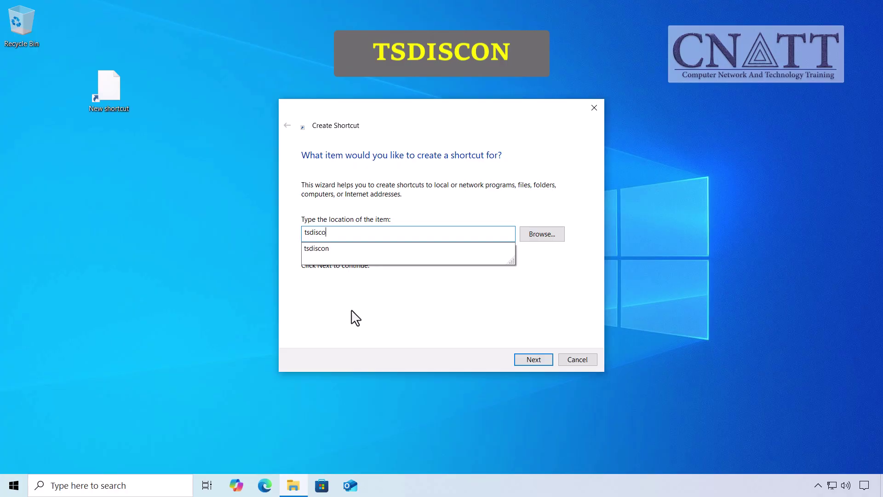
type("n")
left_click(536, 360)
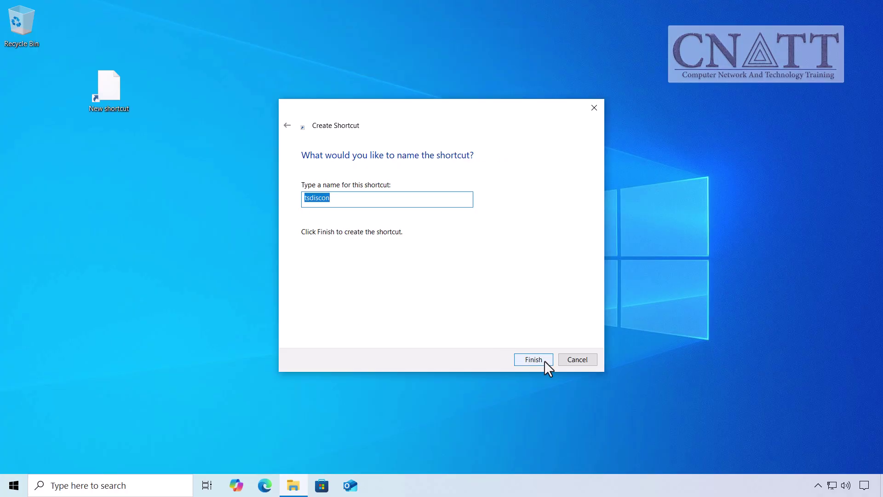
type("Switch user")
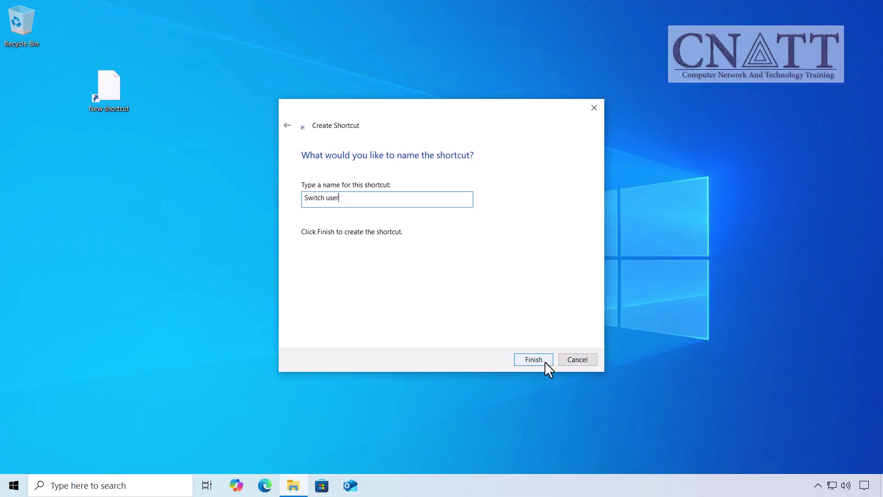
left_click(533, 359)
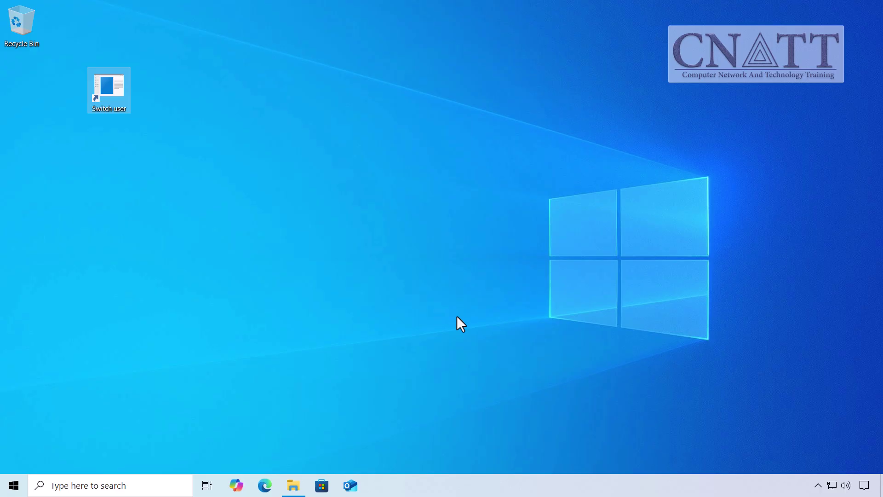
double_click(107, 100)
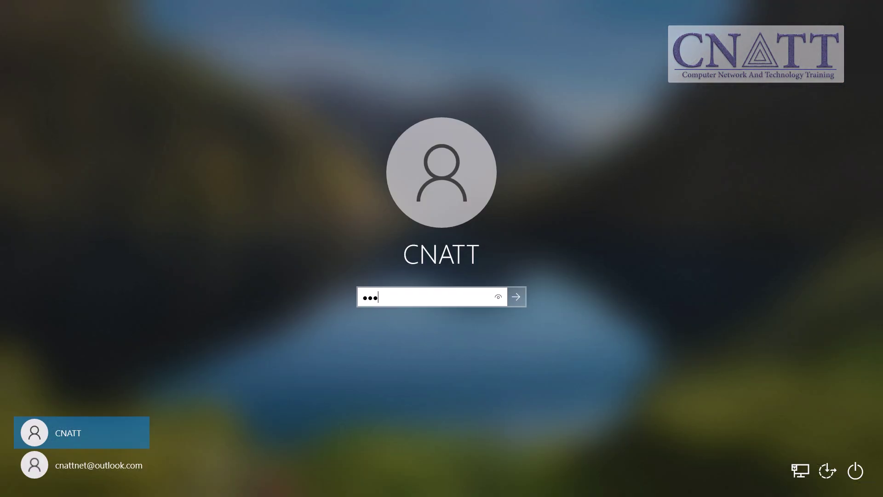
key("Return")
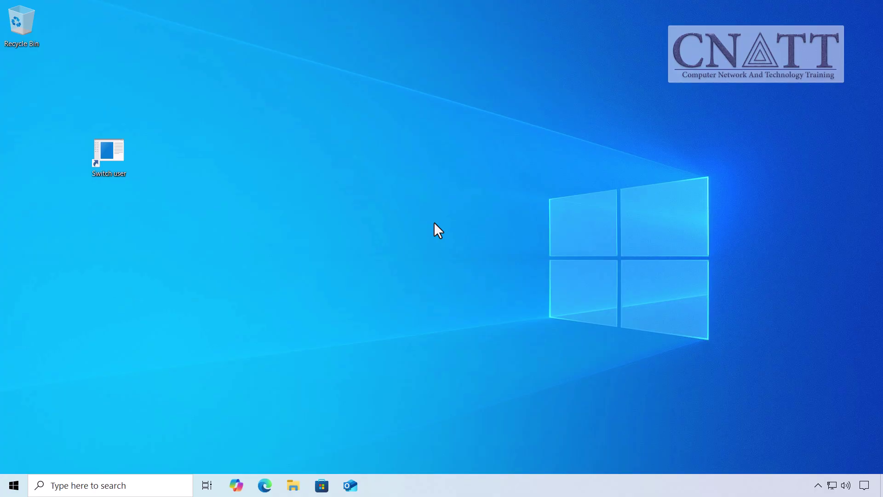
Step: Set the Switch user shortcut's icon to the SHELL32 people-with-key icon
right_click(118, 153)
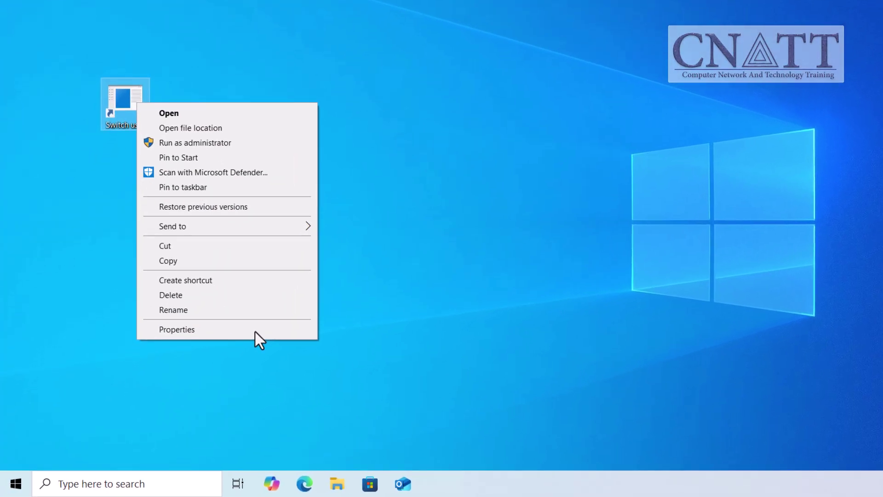
left_click(222, 353)
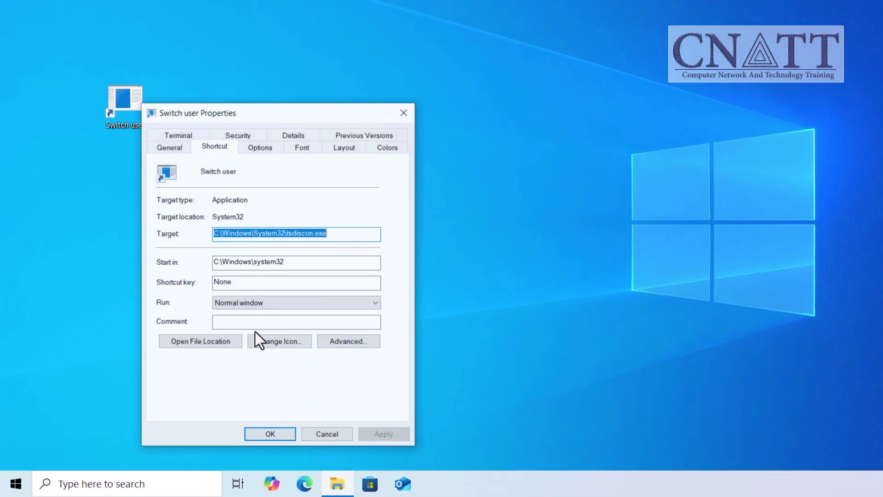
left_click(303, 348)
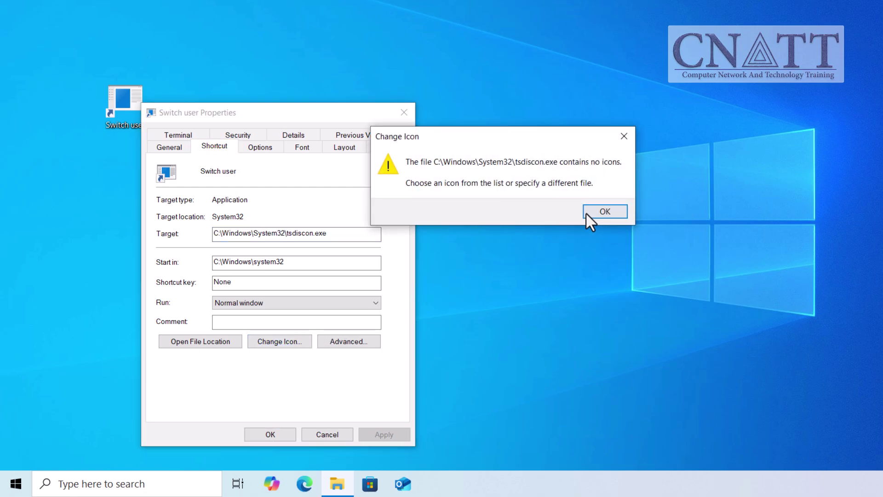
left_click(586, 212)
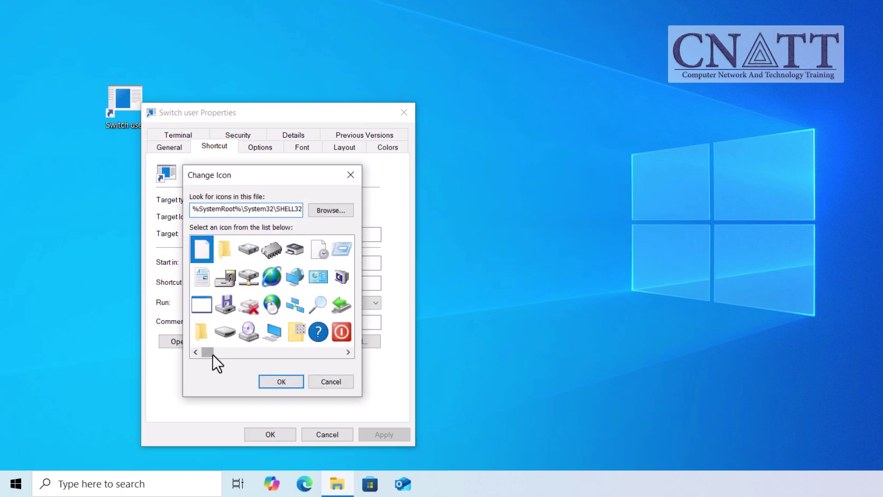
left_click_drag(214, 356, 255, 357)
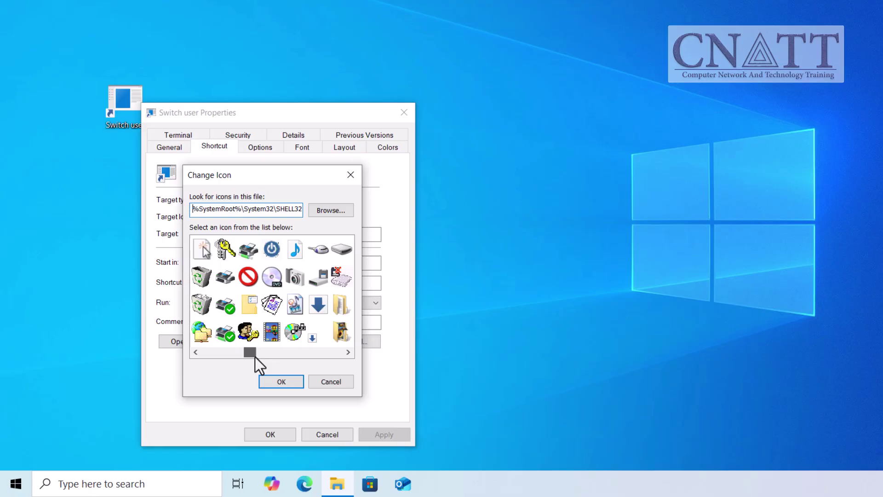
left_click(251, 334)
left_click(288, 384)
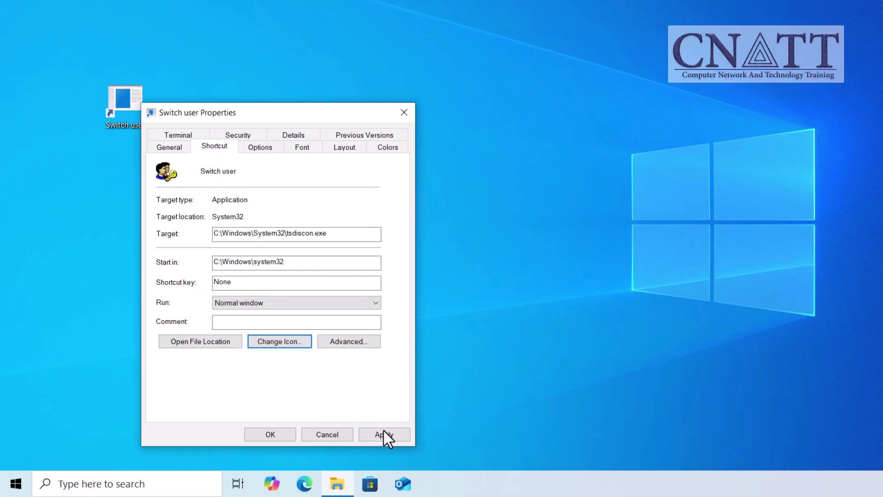
left_click(390, 433)
left_click(273, 434)
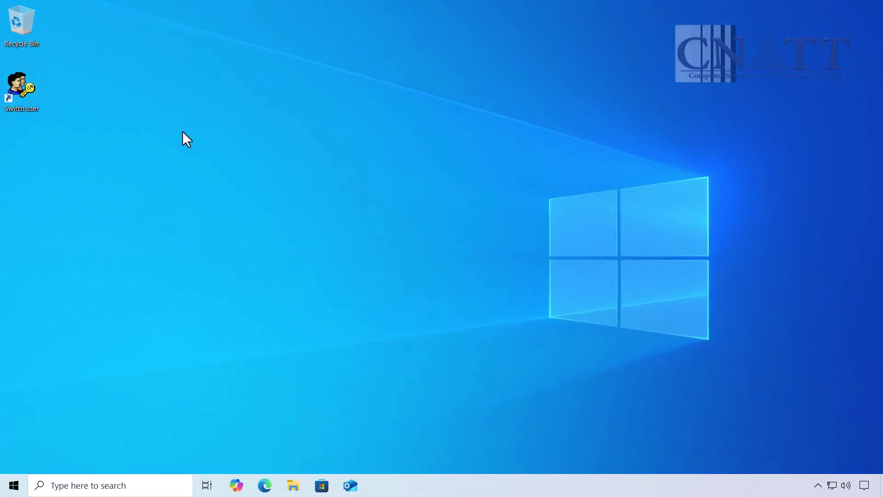
key("alt+F4")
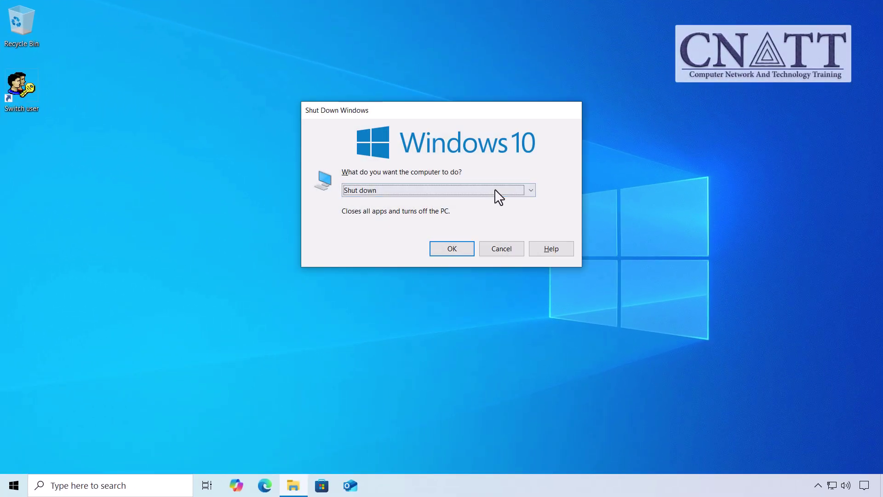
left_click(496, 195)
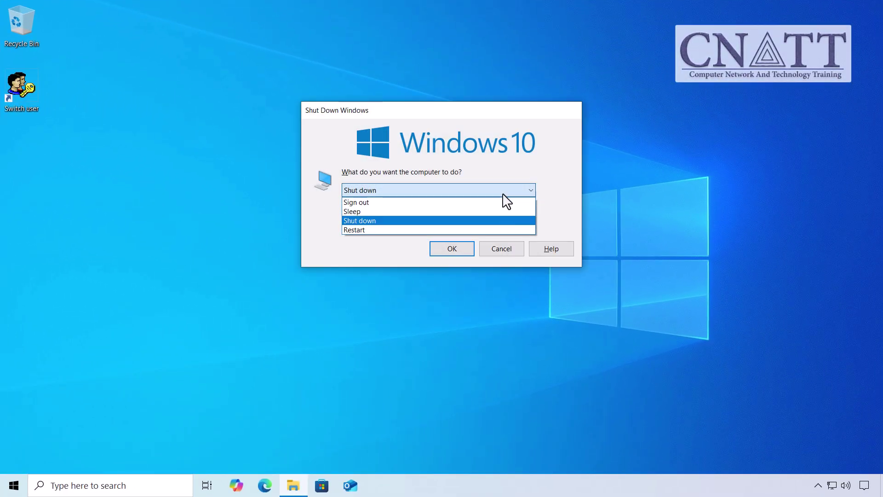
left_click(499, 249)
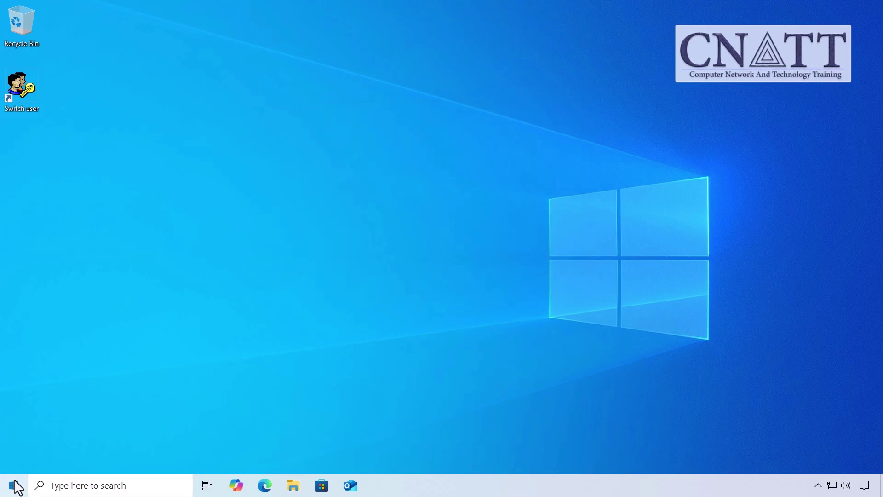
left_click(13, 484)
left_click(10, 350)
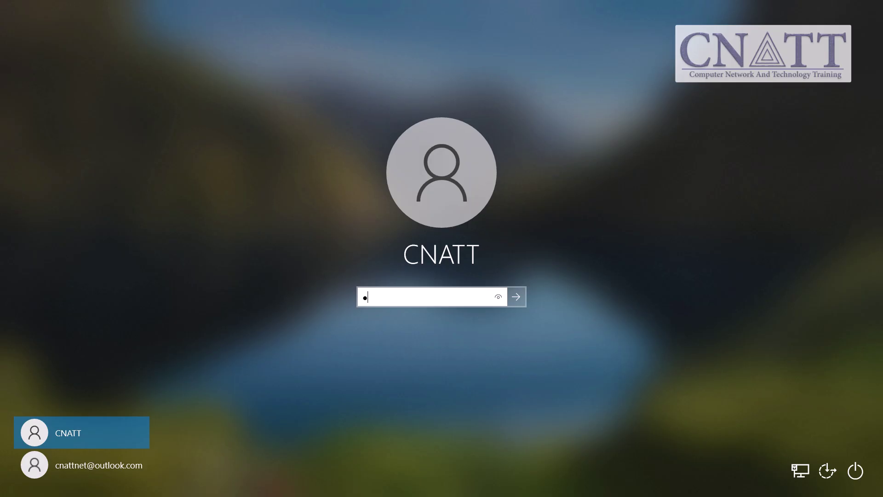
key("Return")
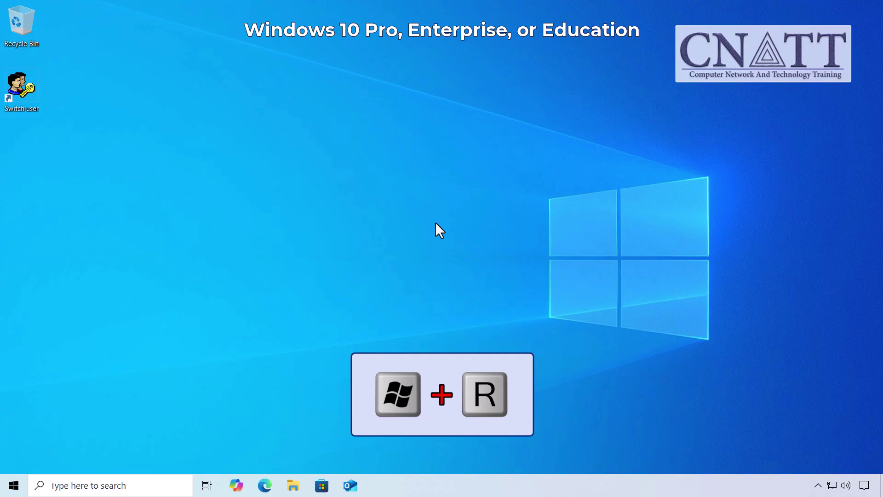
Step: Launch gpedit.msc and browse to Computer Configuration > Administrative Templates > System > Logon
key("super+r")
type("g")
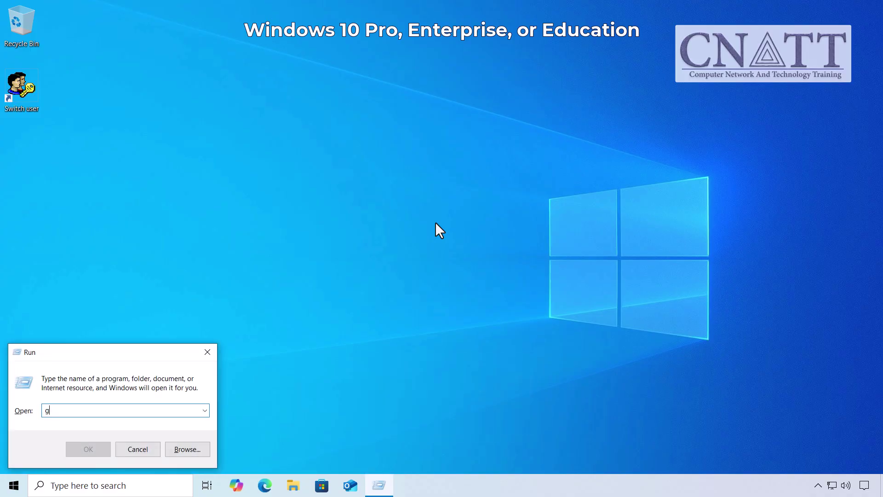
type("pedit.msc")
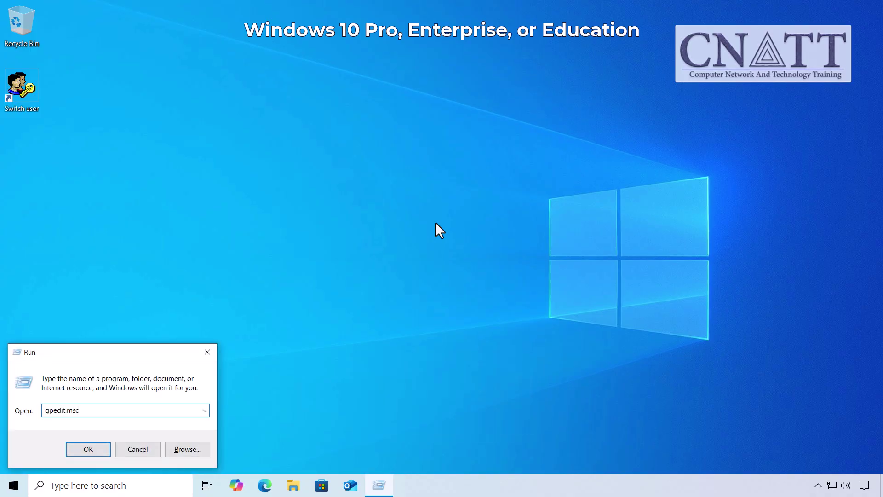
key("Return")
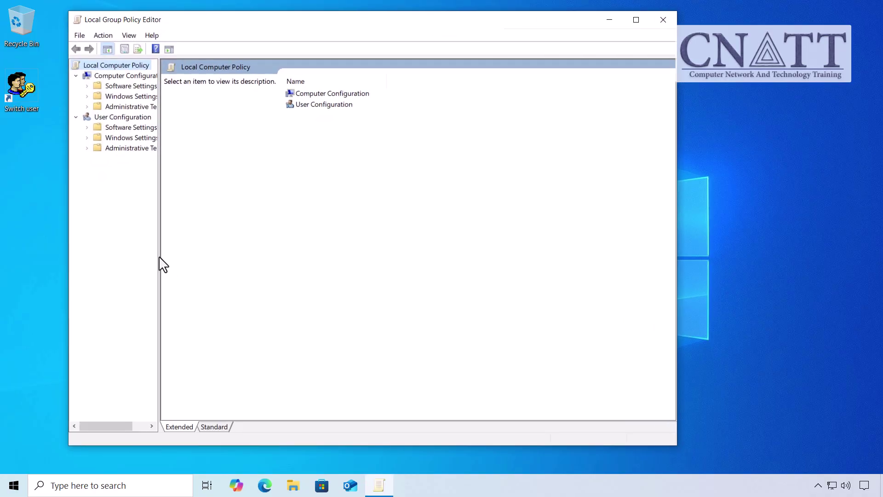
left_click_drag(159, 263, 211, 268)
left_click(124, 76)
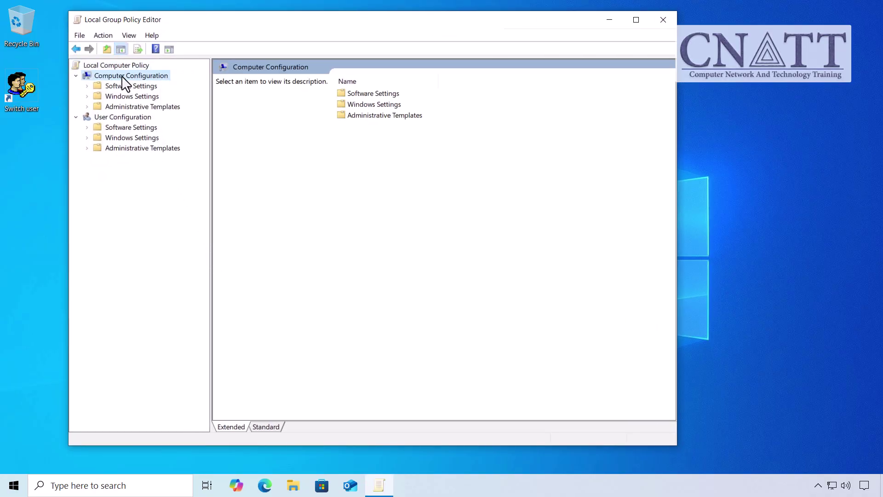
double_click(98, 108)
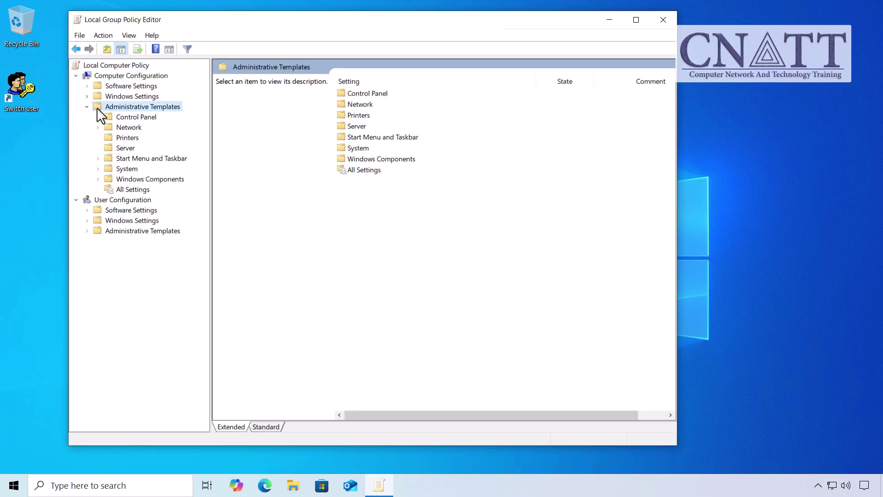
double_click(113, 169)
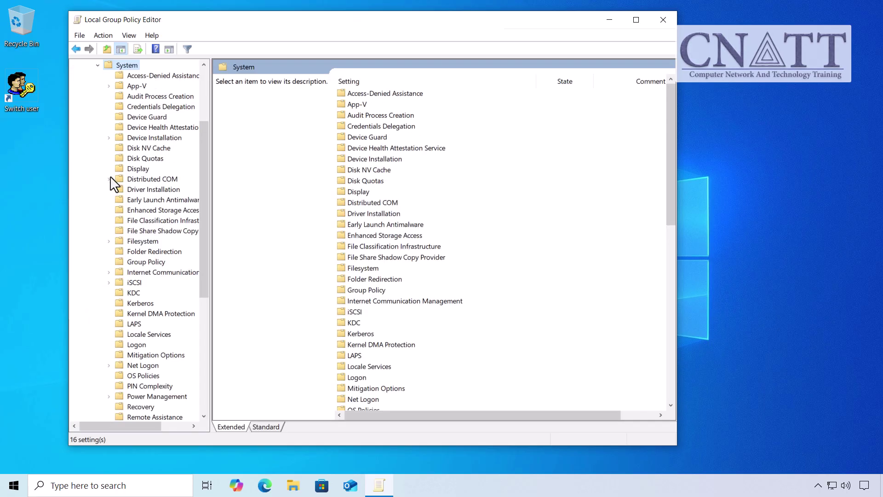
left_click(136, 345)
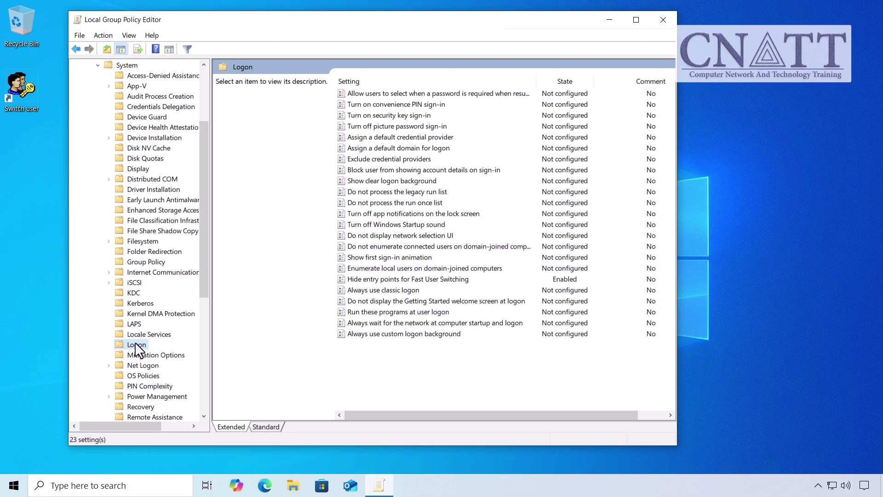
Step: Set 'Hide entry points for Fast User Switching' to Not Configured, apply it, and close the editor
double_click(355, 279)
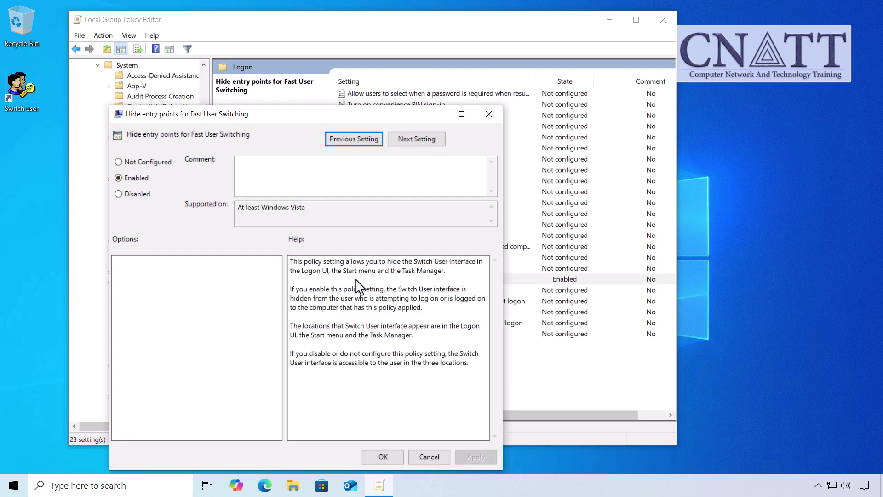
left_click(119, 162)
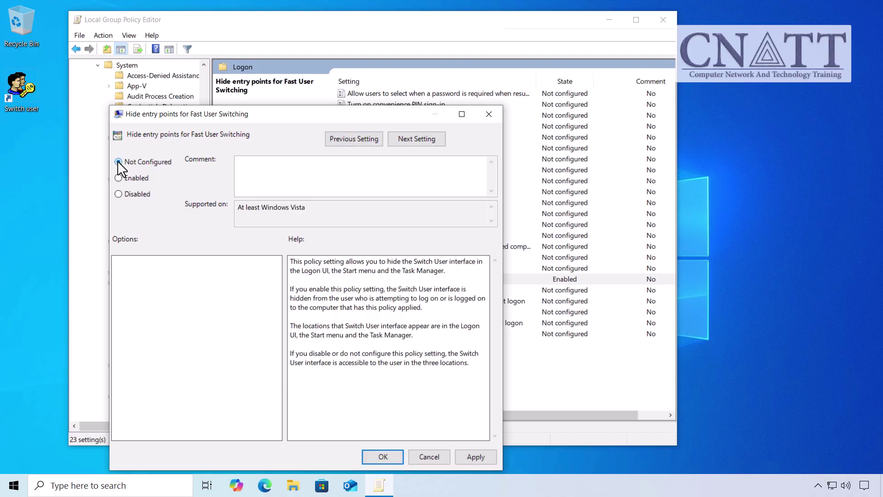
left_click(475, 457)
left_click(366, 455)
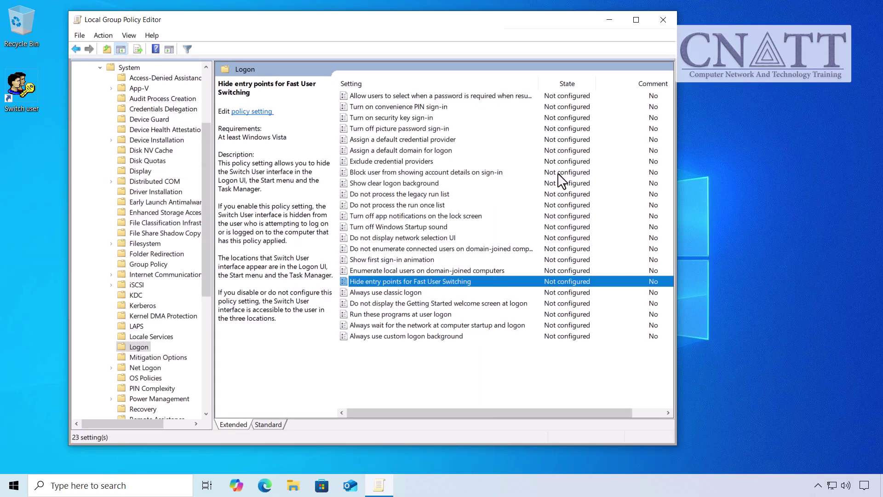
left_click(664, 21)
Step: Switch to the other account from the Start menu's account flyout
left_click(14, 485)
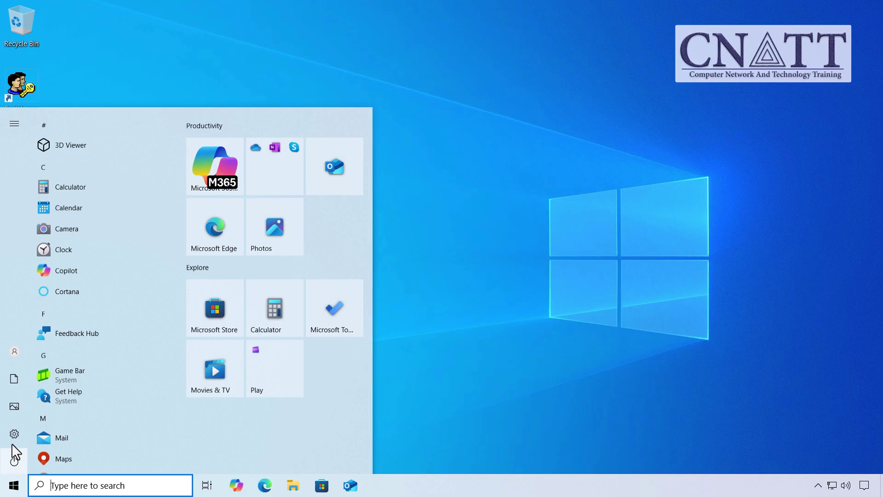
left_click(12, 355)
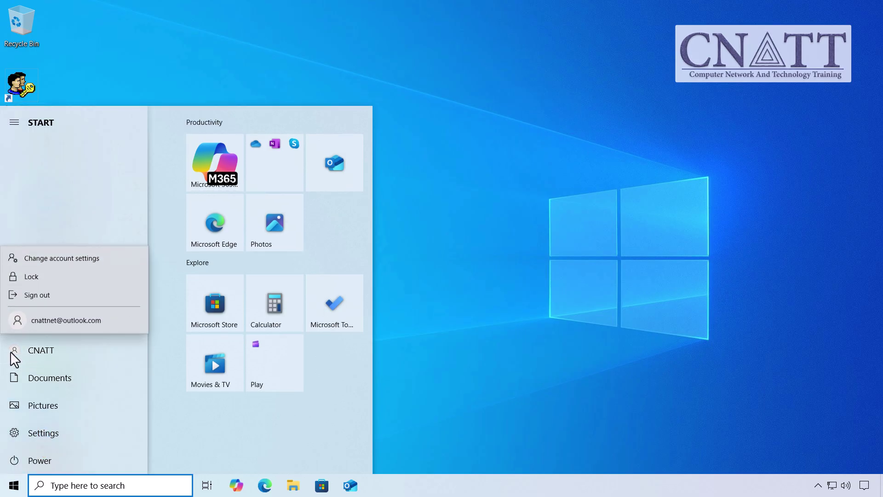
left_click(78, 321)
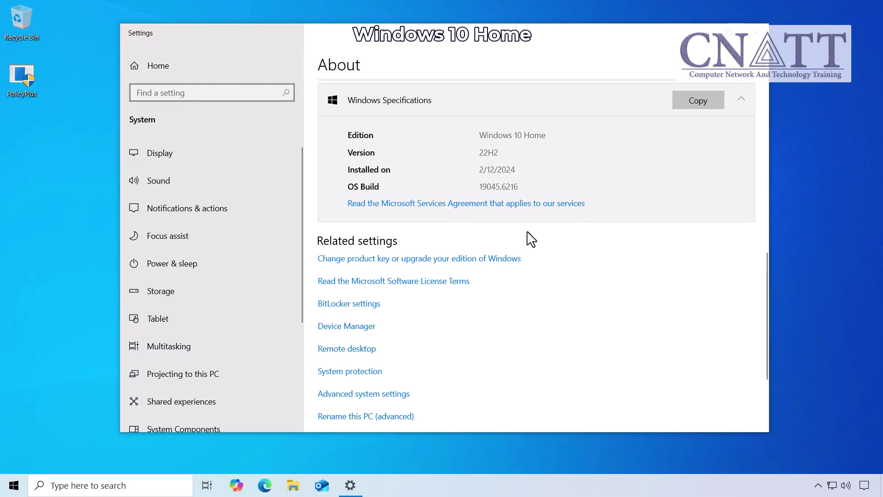
Step: Close Settings and launch Policy Plus with administrator rights
left_click(749, 35)
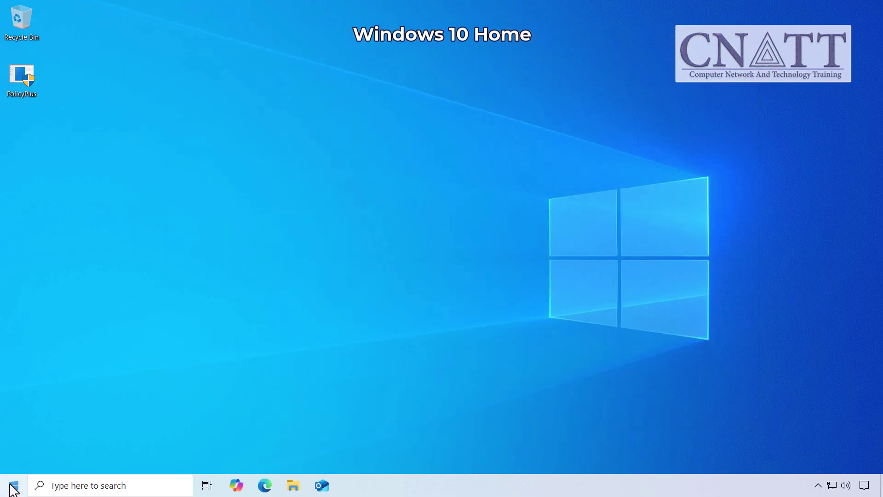
left_click(12, 487)
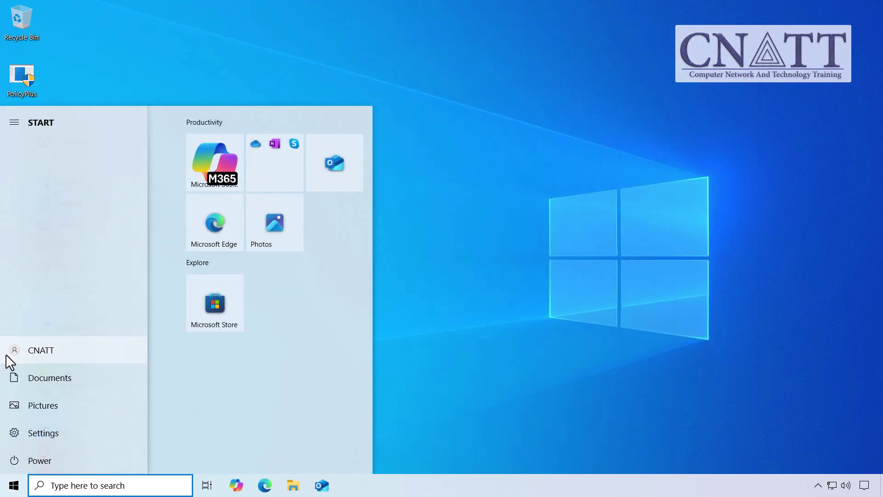
left_click(6, 354)
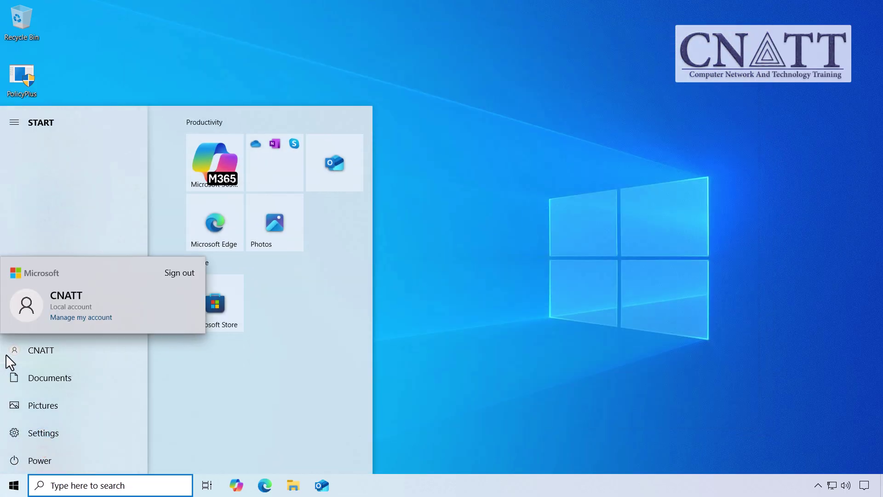
double_click(28, 79)
left_click(409, 324)
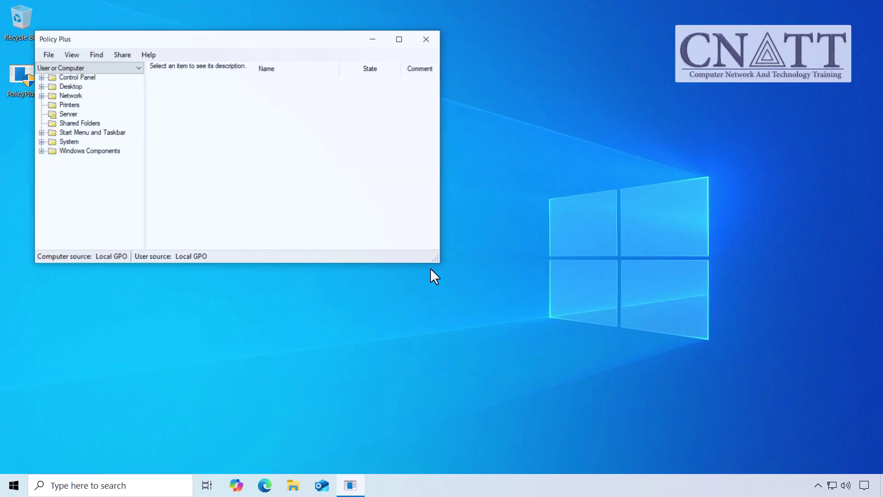
Step: Limit Policy Plus to Computer policies and show System > Logon
left_click(217, 66)
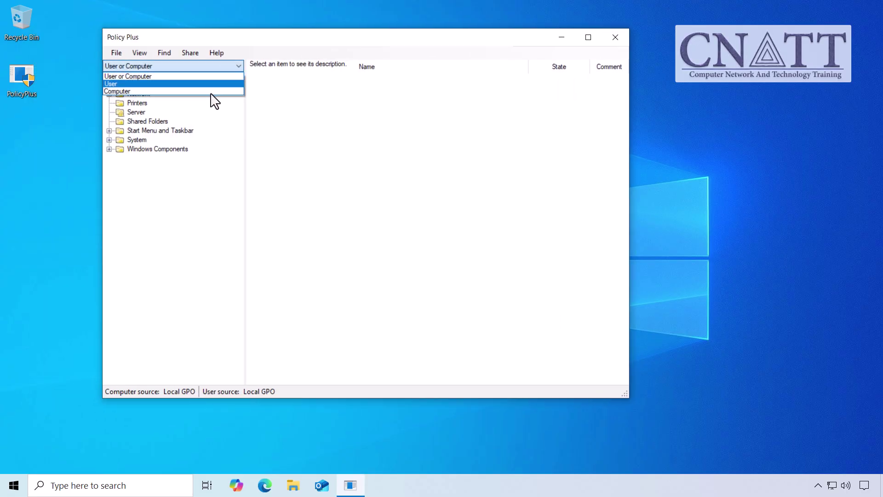
left_click(213, 100)
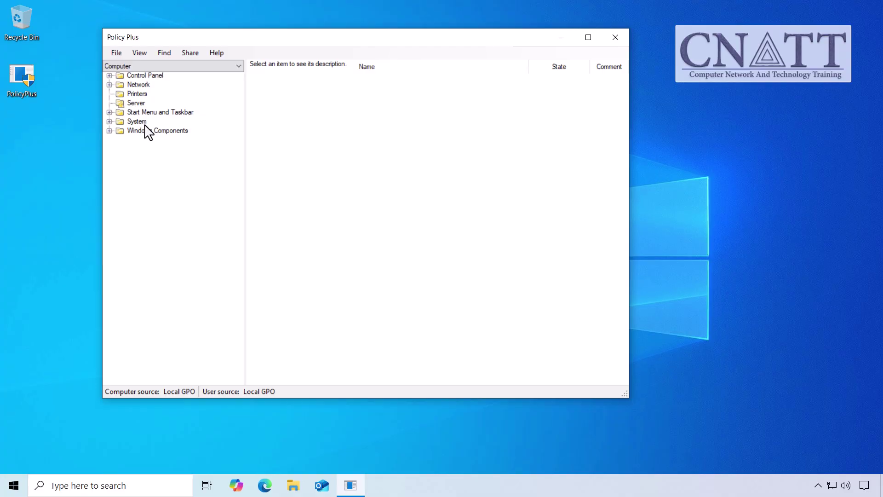
left_click(109, 121)
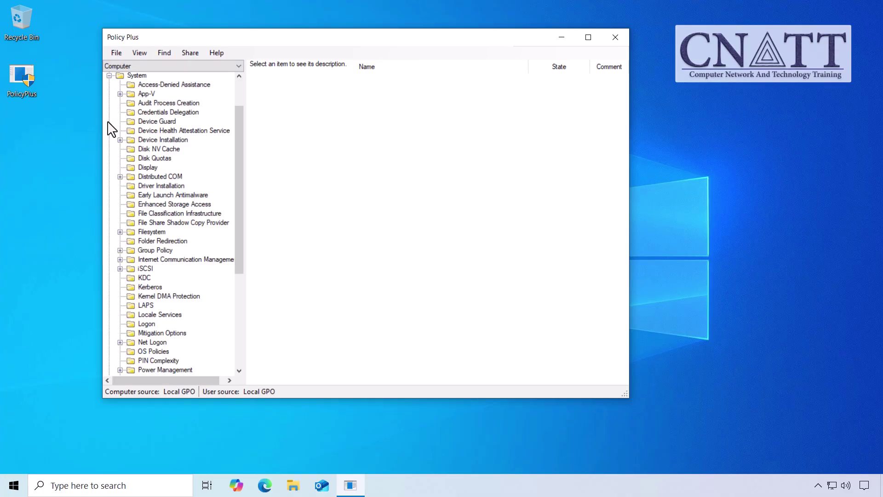
left_click(147, 324)
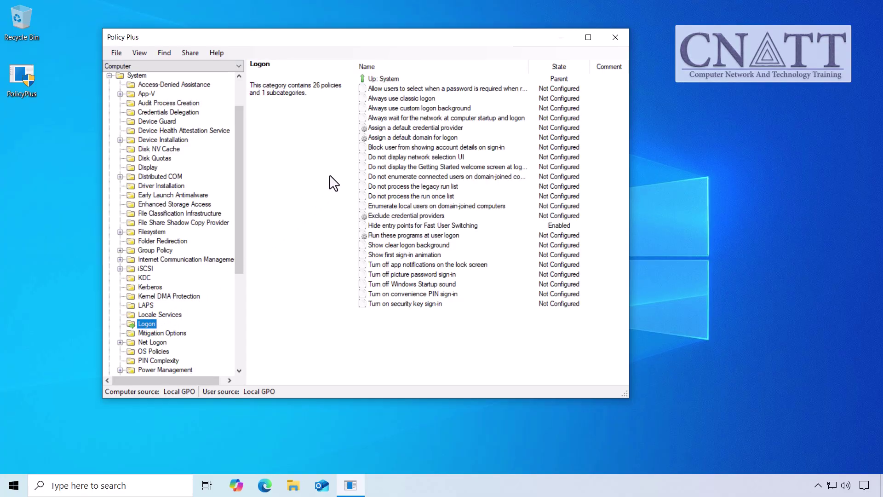
Step: Set 'Hide entry points for Fast User Switching' to Not Configured and save the policies
double_click(391, 227)
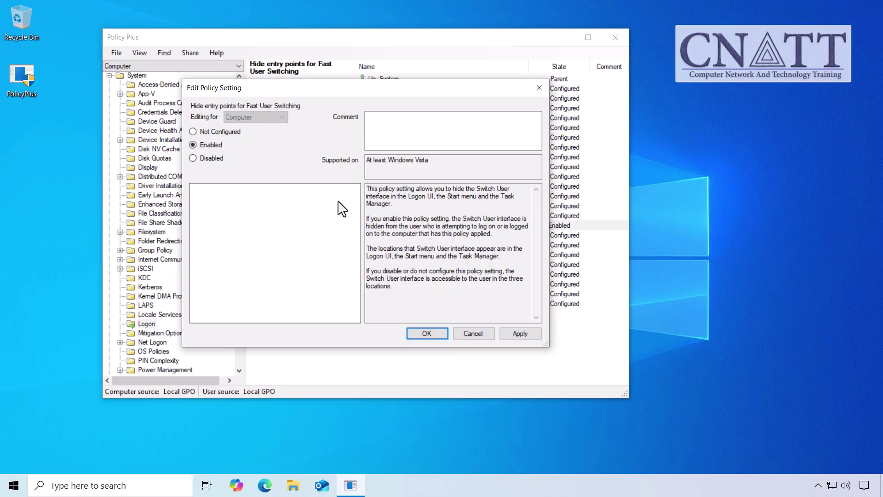
left_click(204, 131)
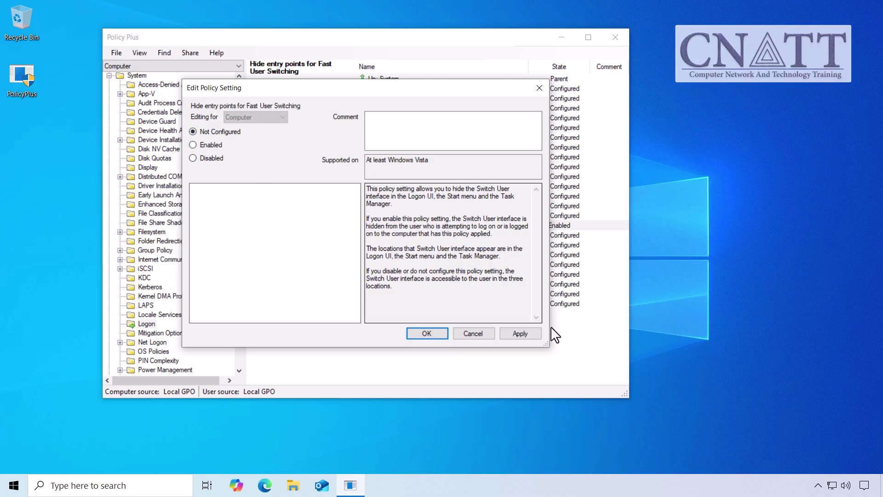
left_click(519, 332)
left_click(445, 331)
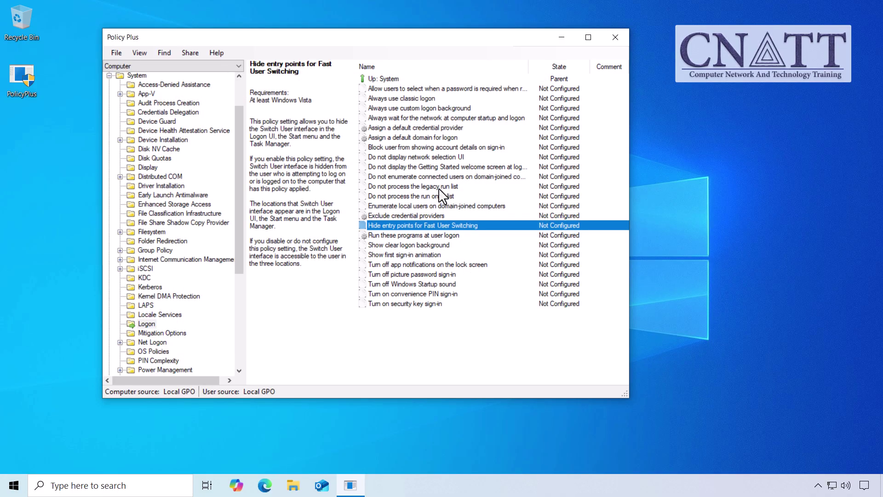
left_click(112, 53)
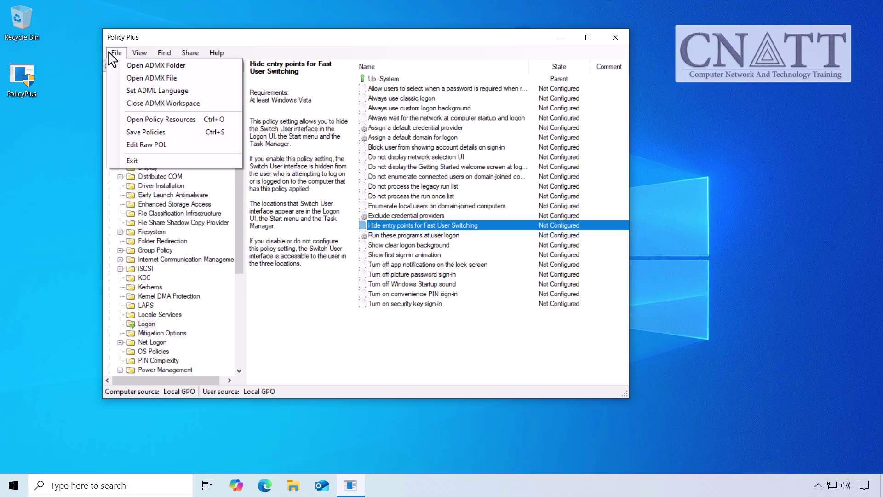
left_click(146, 132)
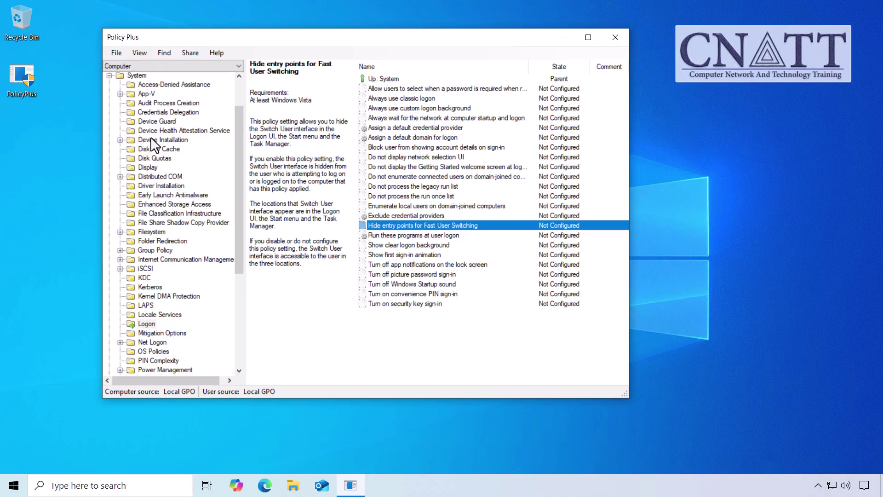
left_click(523, 295)
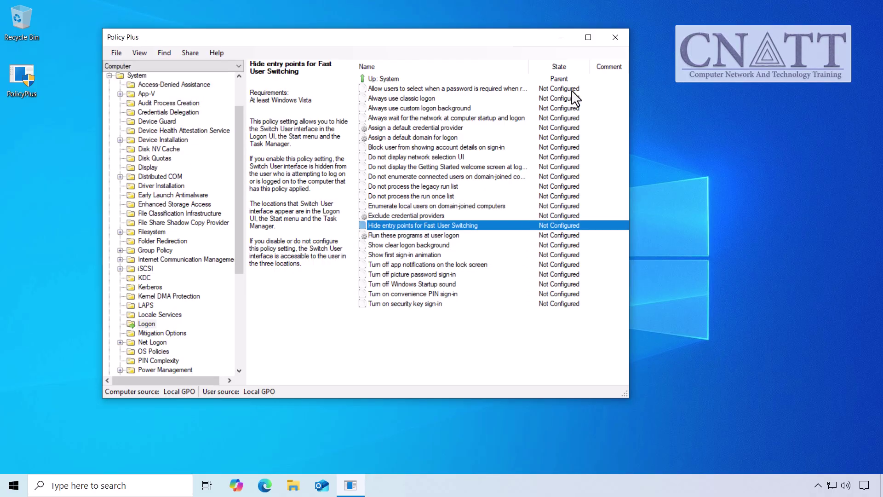
Step: Close Policy Plus and switch to the account listed under Other users
left_click(615, 38)
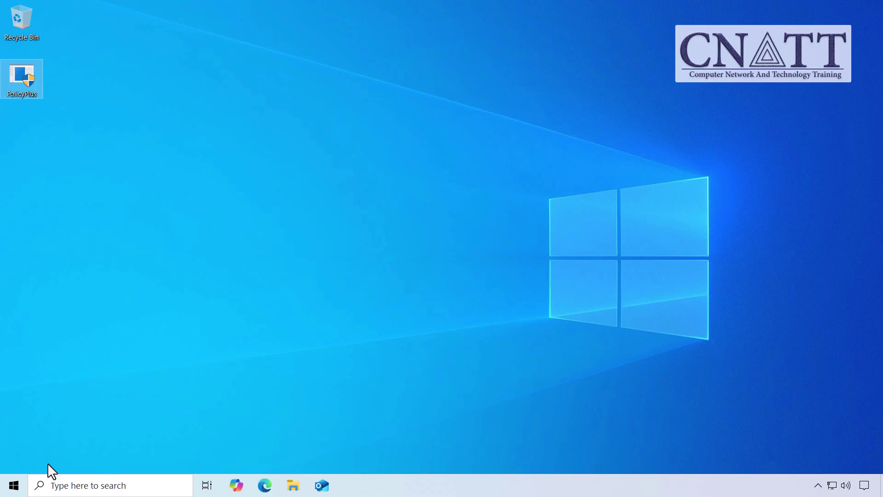
left_click(14, 484)
mouse_move(15, 276)
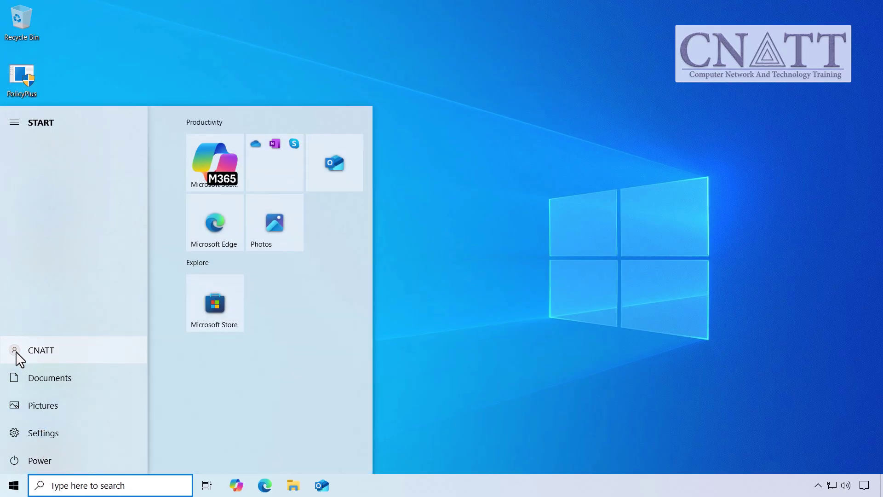
left_click(16, 350)
left_click(190, 272)
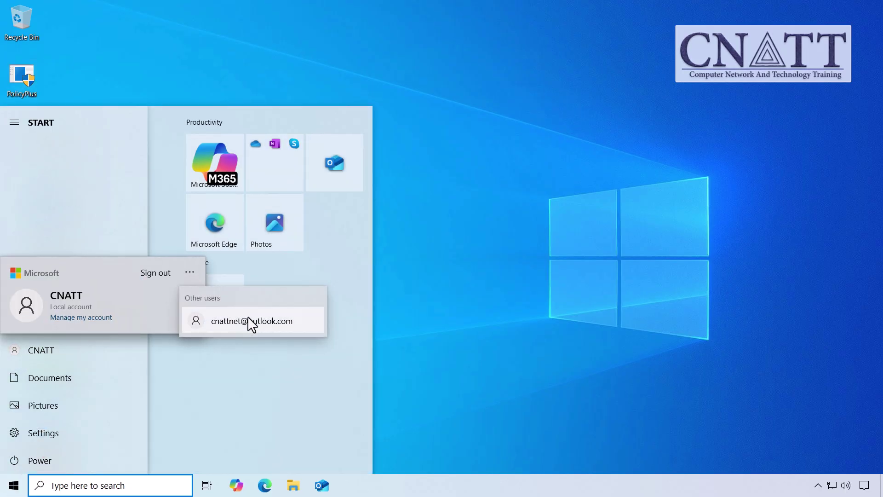
left_click(254, 321)
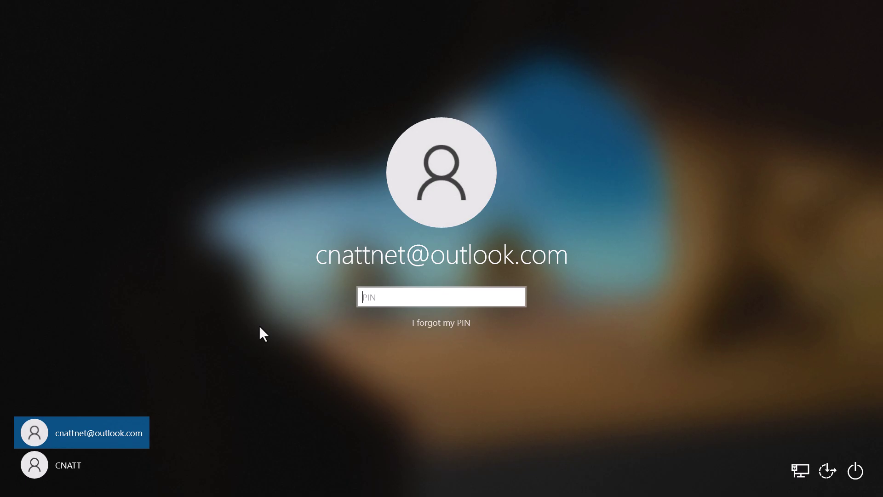